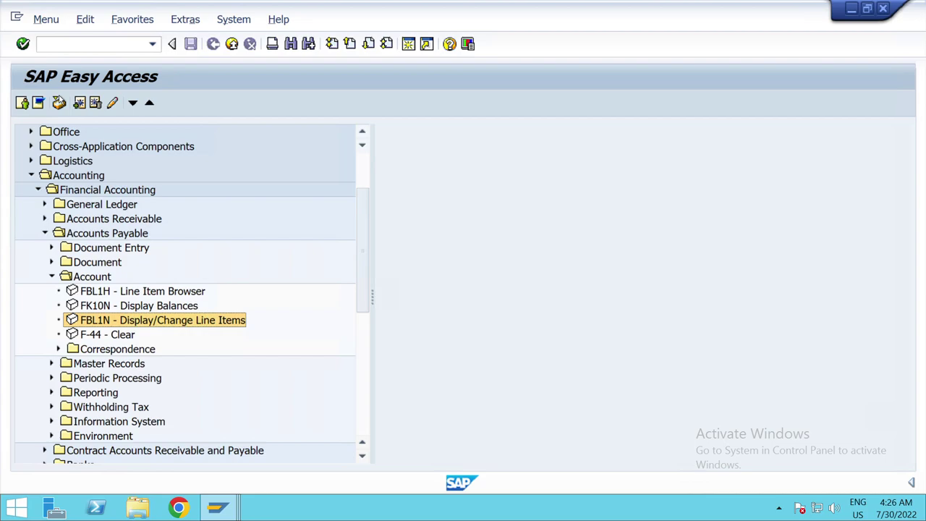
Open the payment program customizing with transaction FBZP and display the settings for all company codes.
click(71, 44)
text(FBZP)
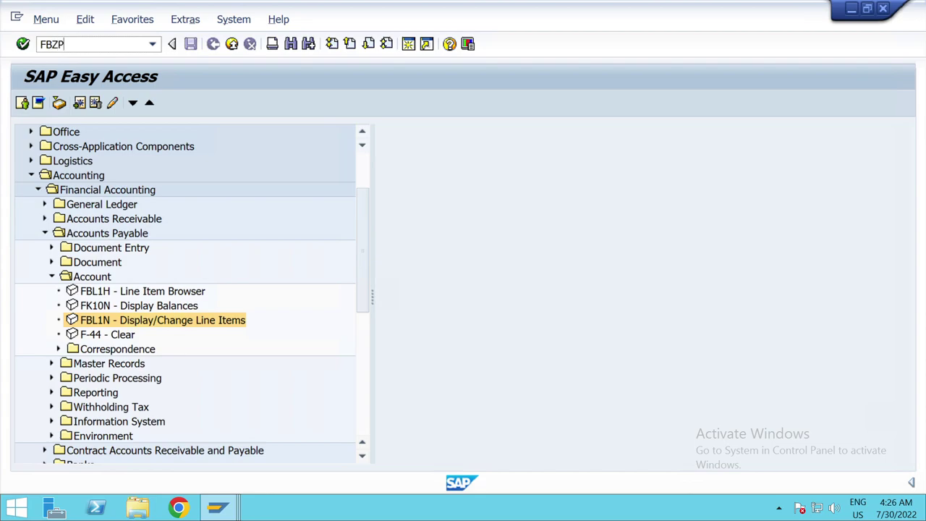
key(Return)
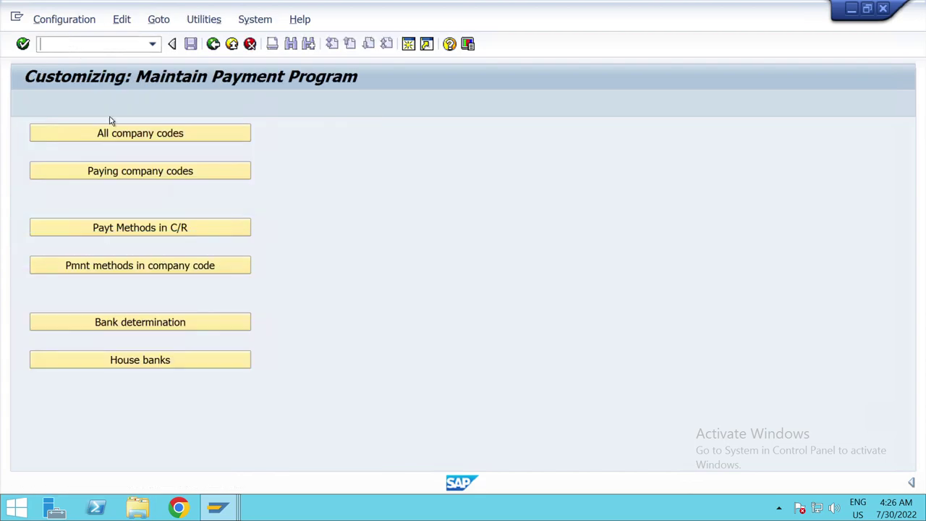
click(143, 138)
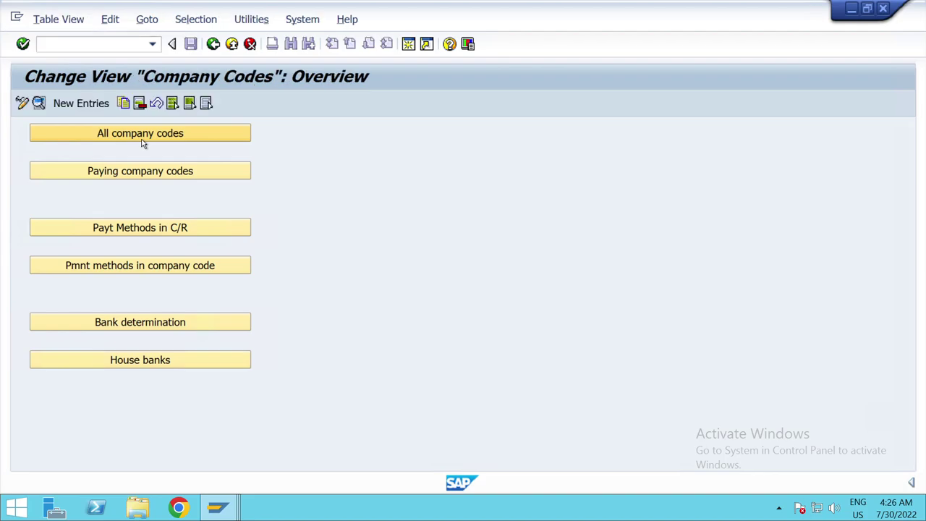
click(78, 103)
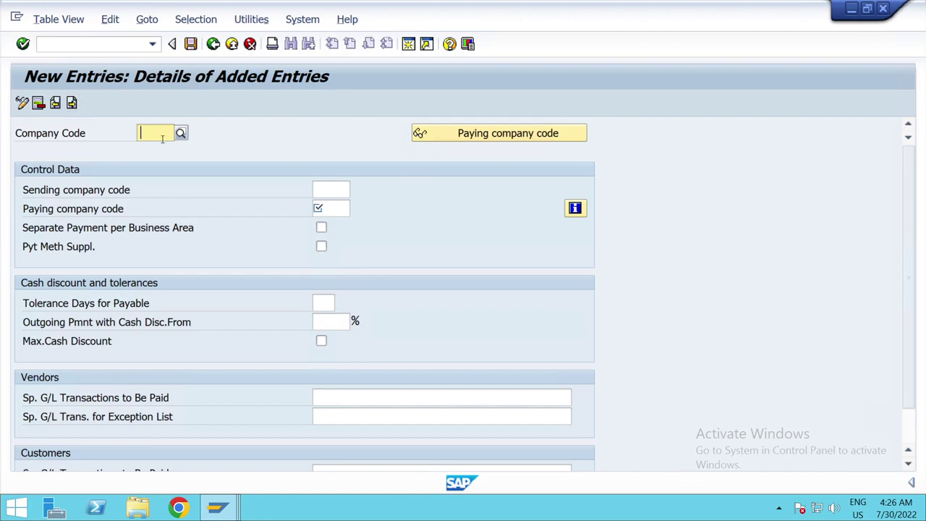
text(ITL)
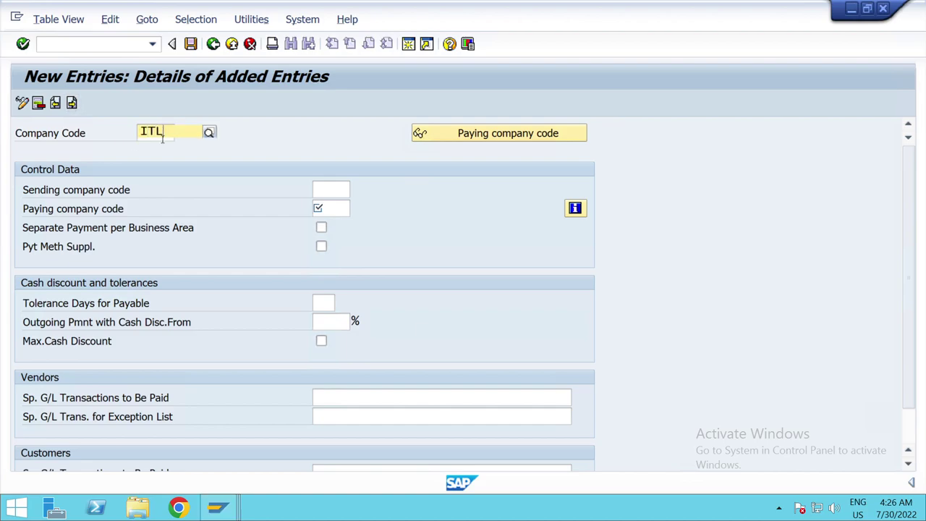
click(174, 166)
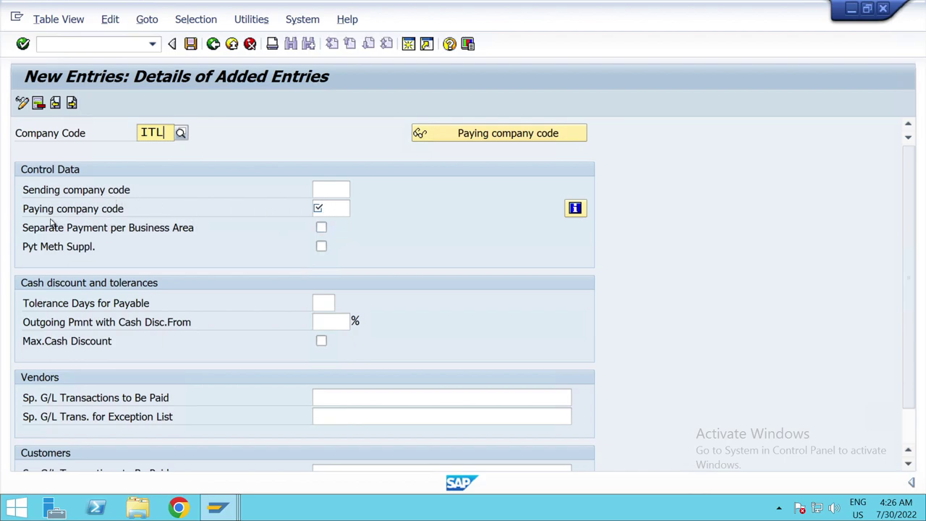
click(339, 210)
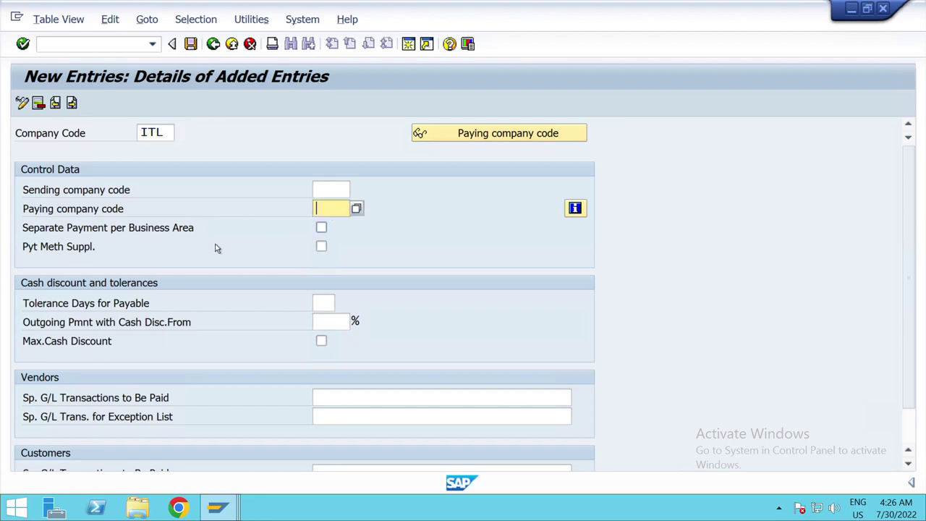
click(360, 215)
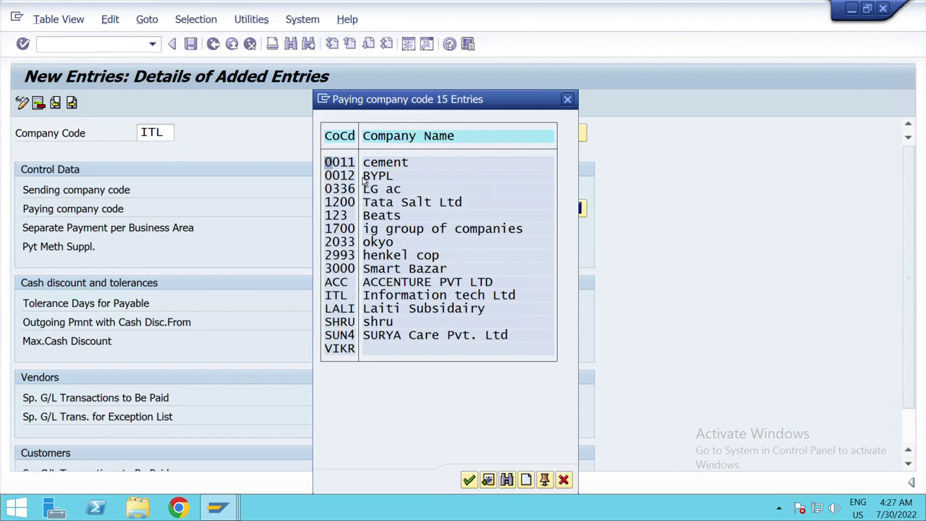
click(564, 480)
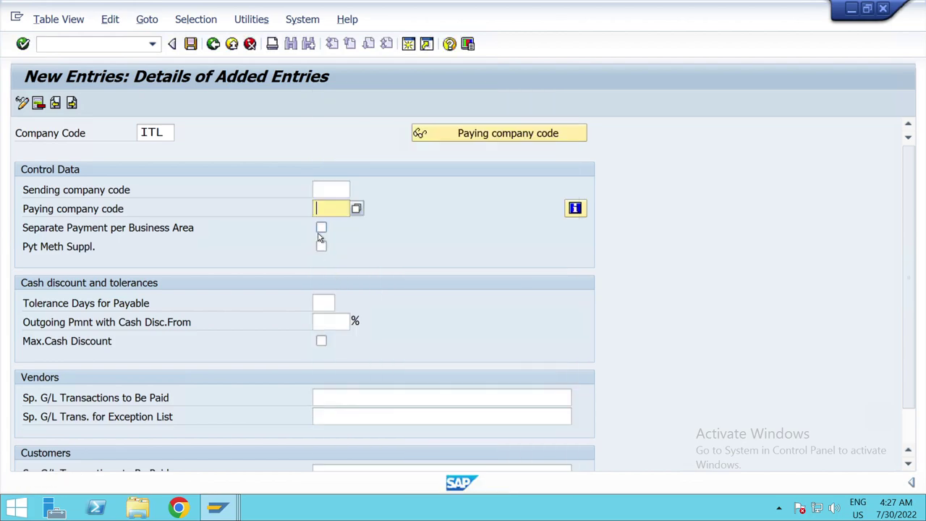
text(ITL)
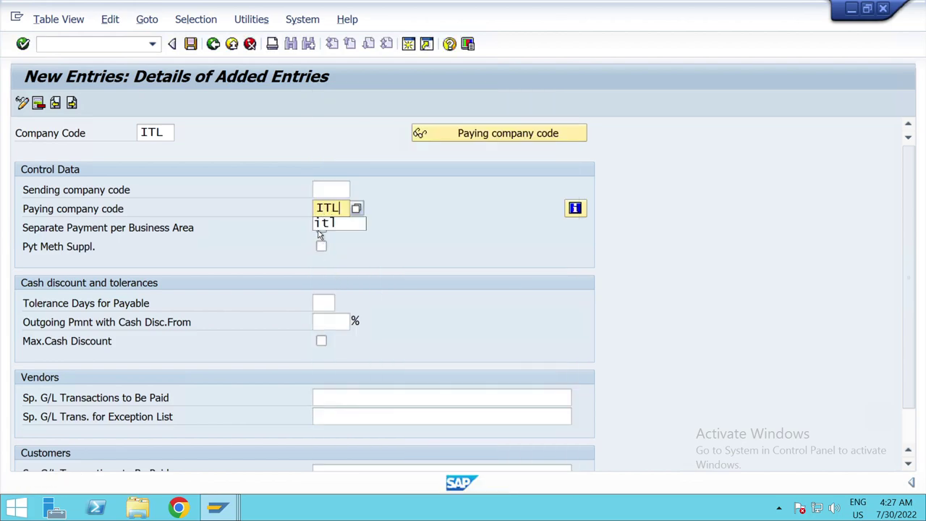
click(354, 226)
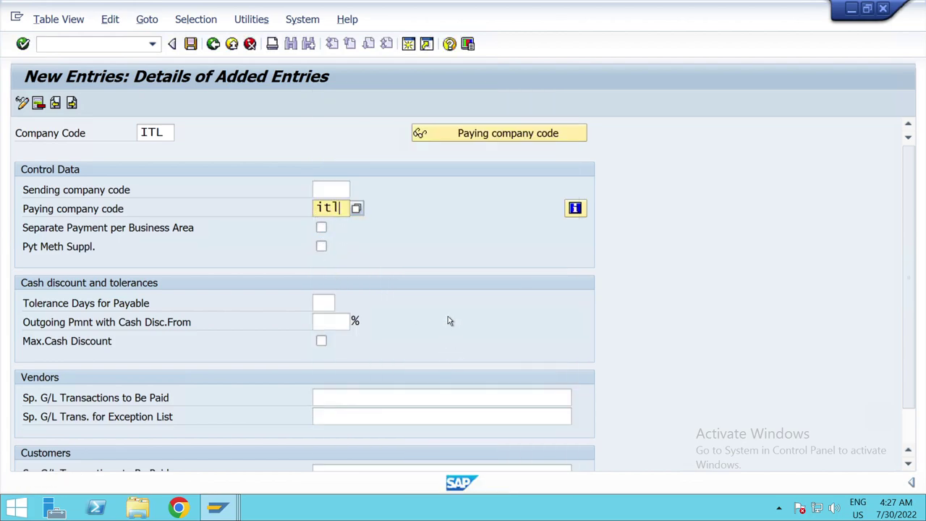
scroll(434, 313, down, 1)
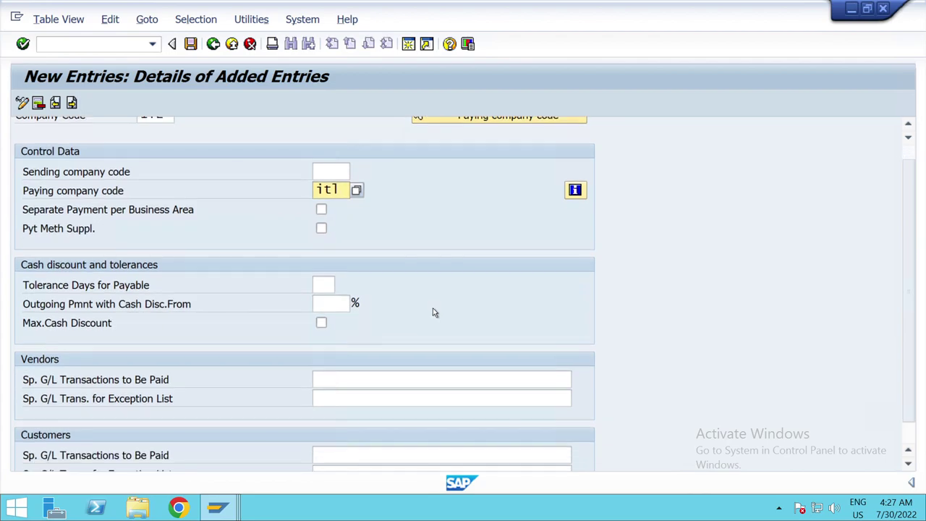
scroll(434, 312, down, 1)
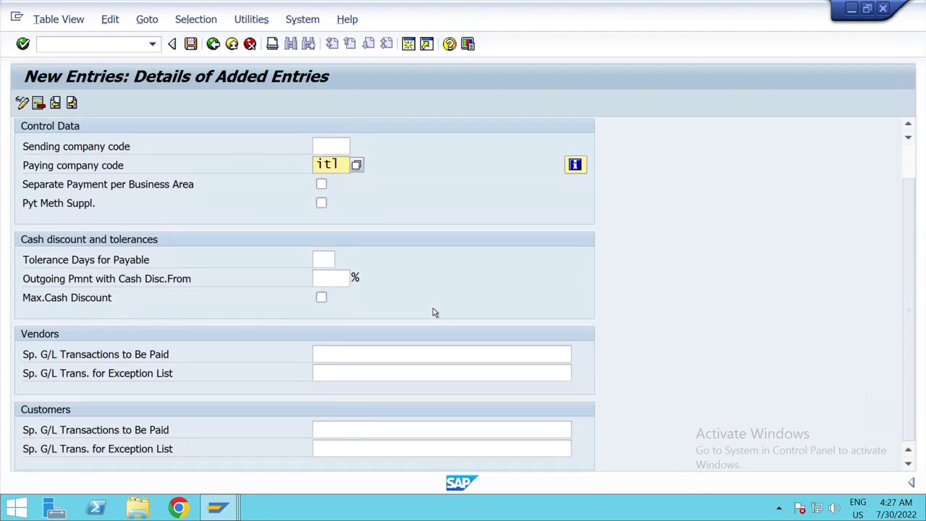
scroll(435, 309, up, 2)
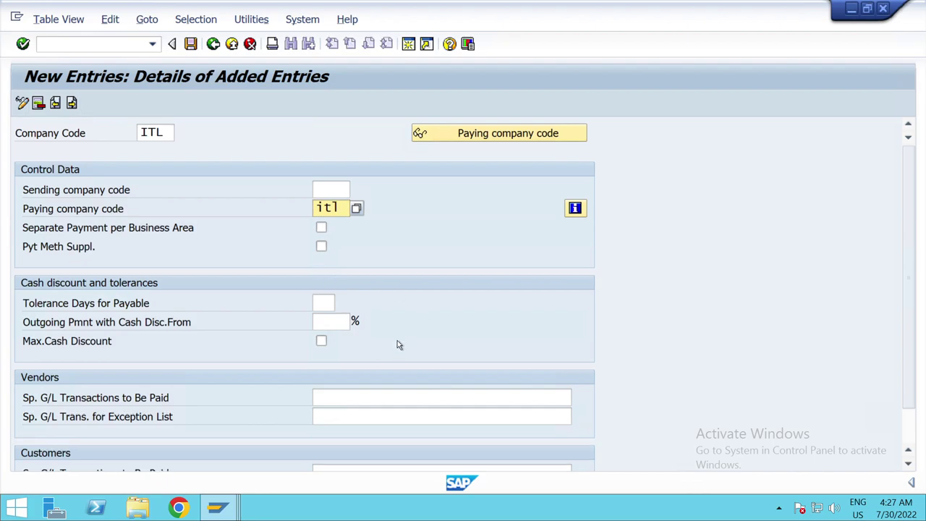
scroll(398, 340, down, 2)
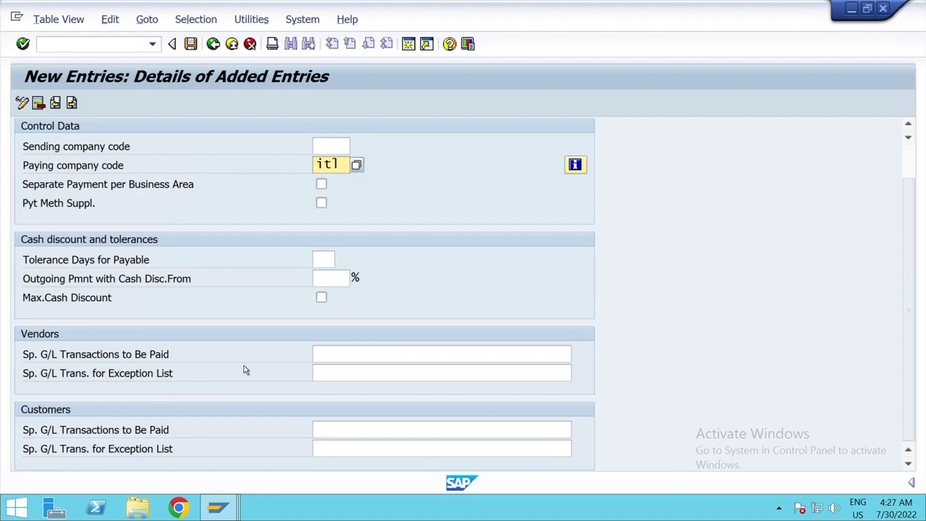
scroll(263, 257, up, 1)
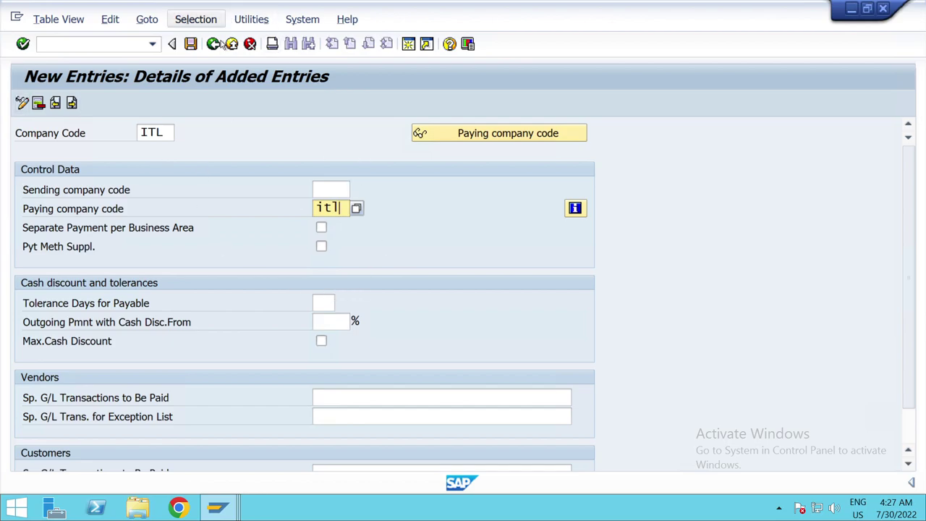
click(197, 49)
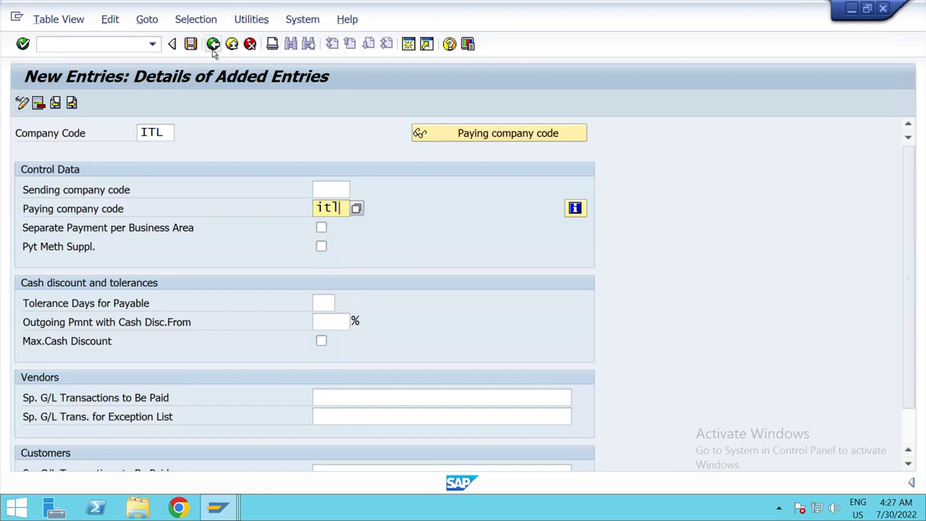
click(250, 44)
click(296, 312)
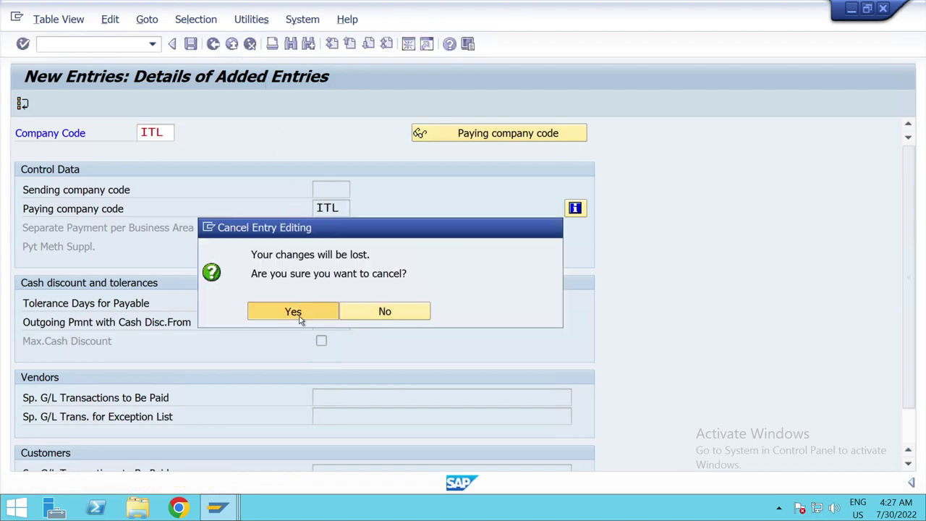
Locate company code ITL in the company codes overview and review its control data, cash discount, vendor and customer settings.
click(278, 461)
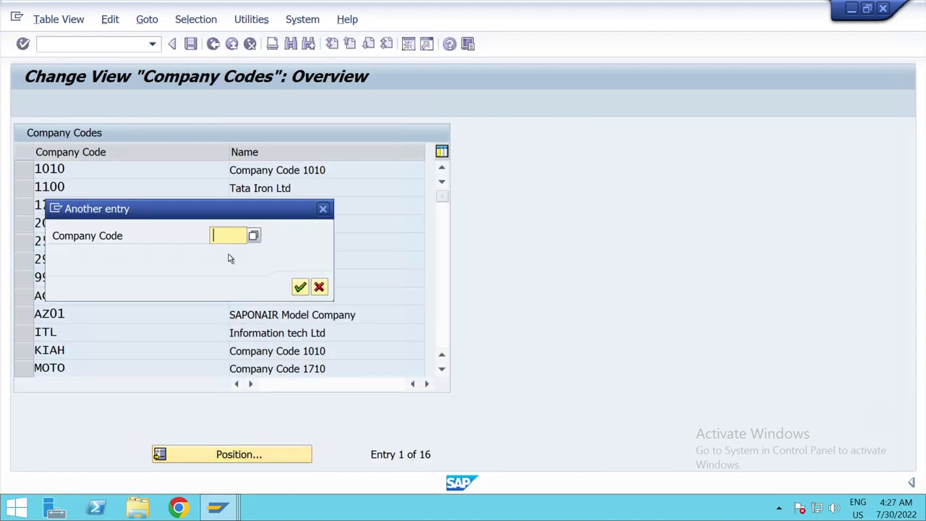
text(ITL)
key(Return)
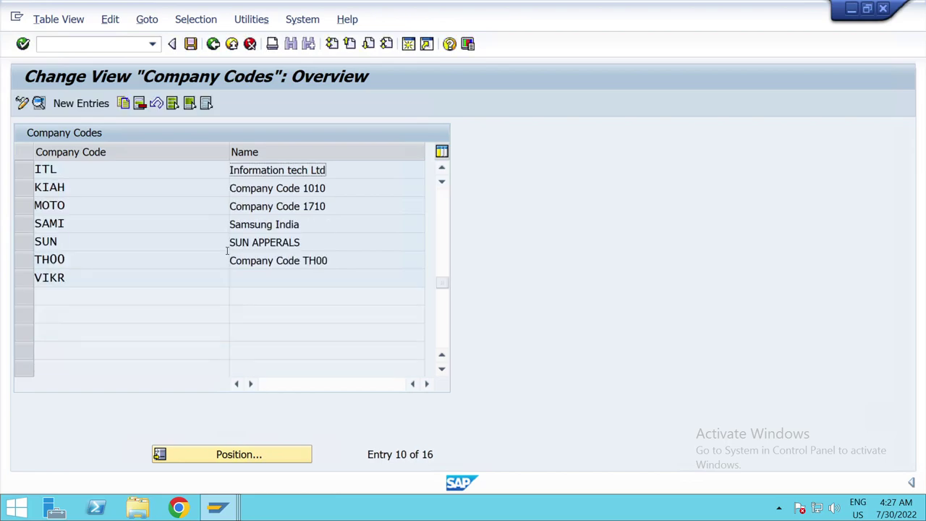
double_click(217, 178)
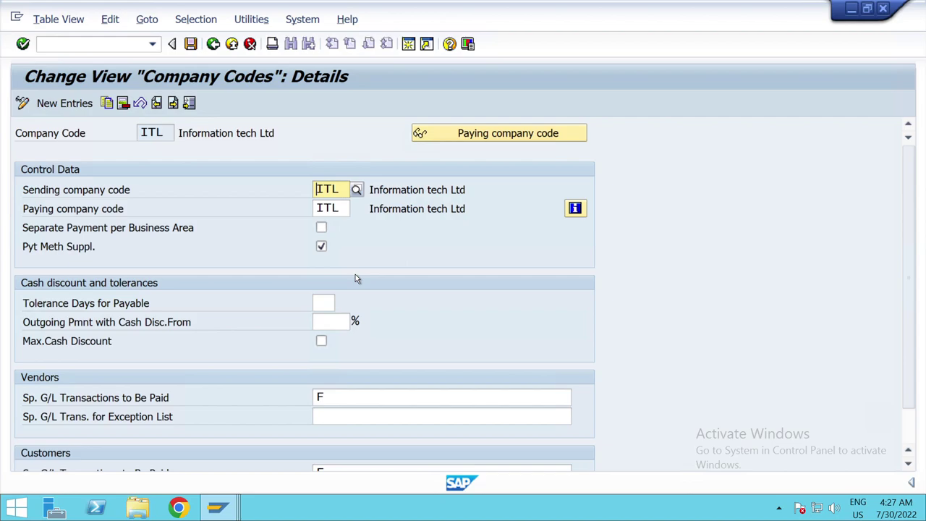
scroll(355, 275, down, 1)
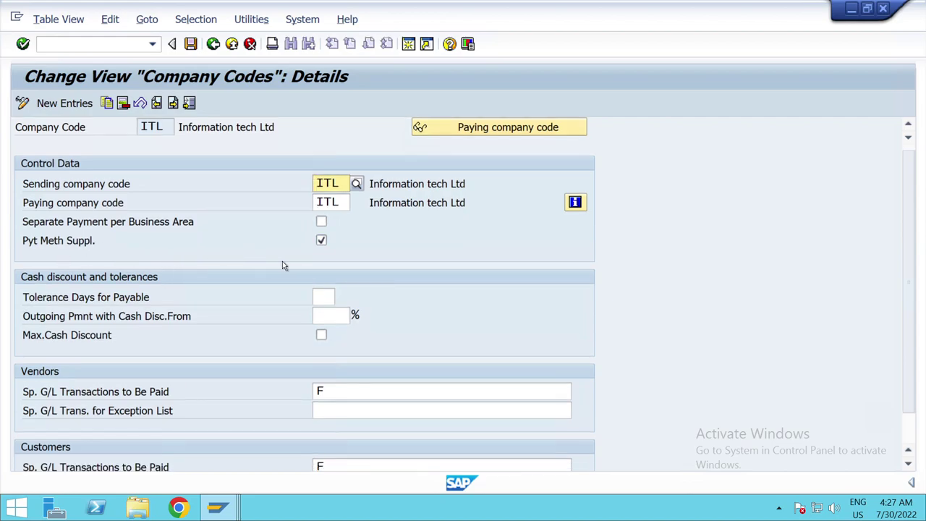
scroll(370, 271, down, 2)
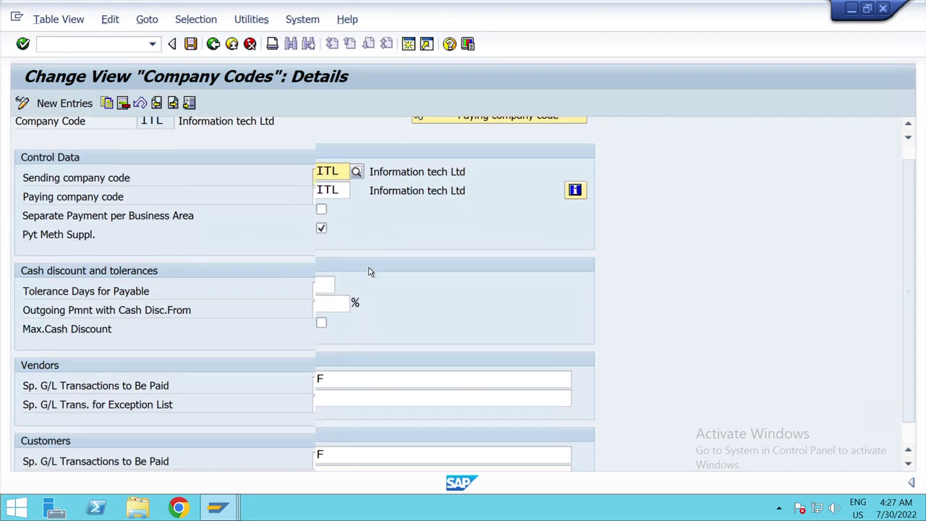
scroll(369, 272, up, 2)
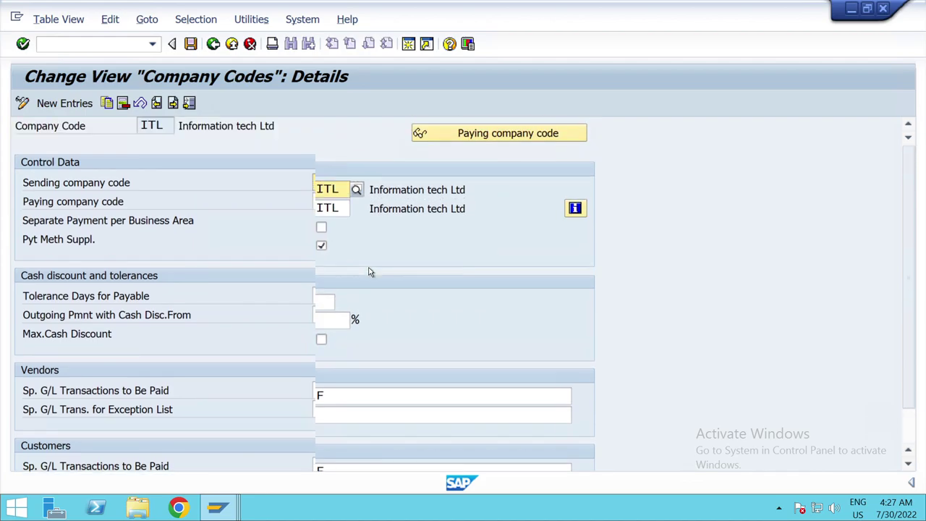
Return to the payment program customizing, open the paying company codes and position the list at ITL.
click(212, 44)
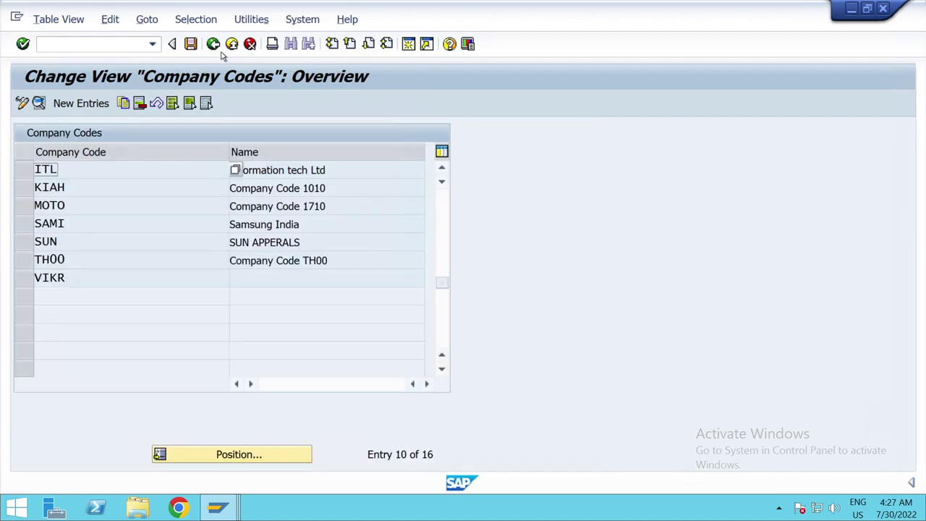
click(213, 44)
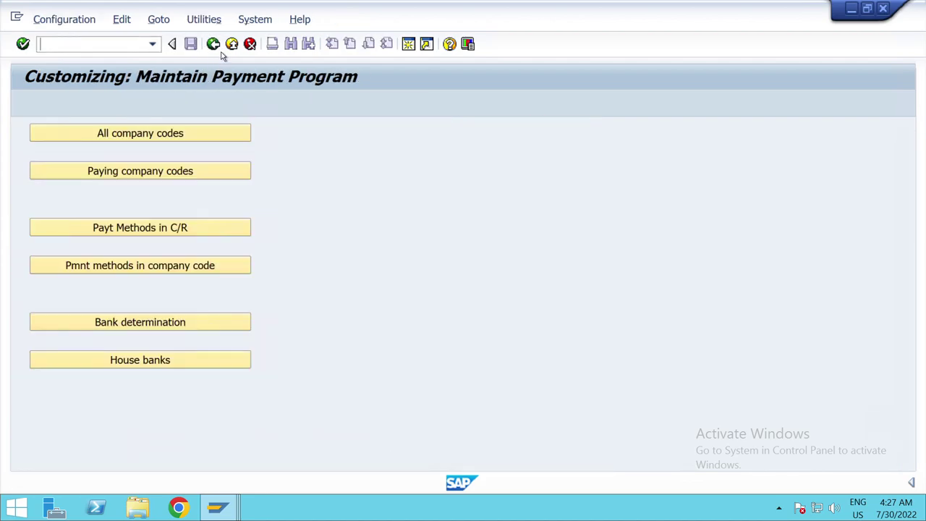
click(190, 178)
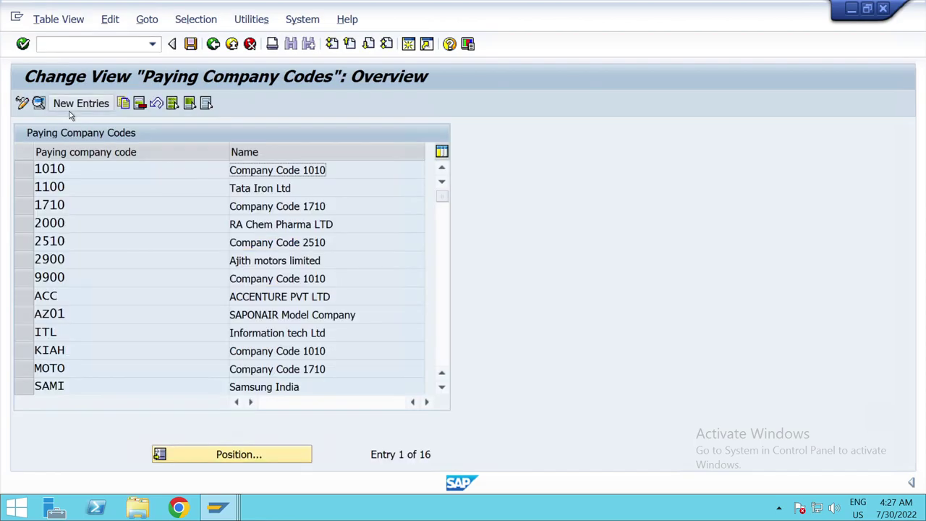
click(159, 454)
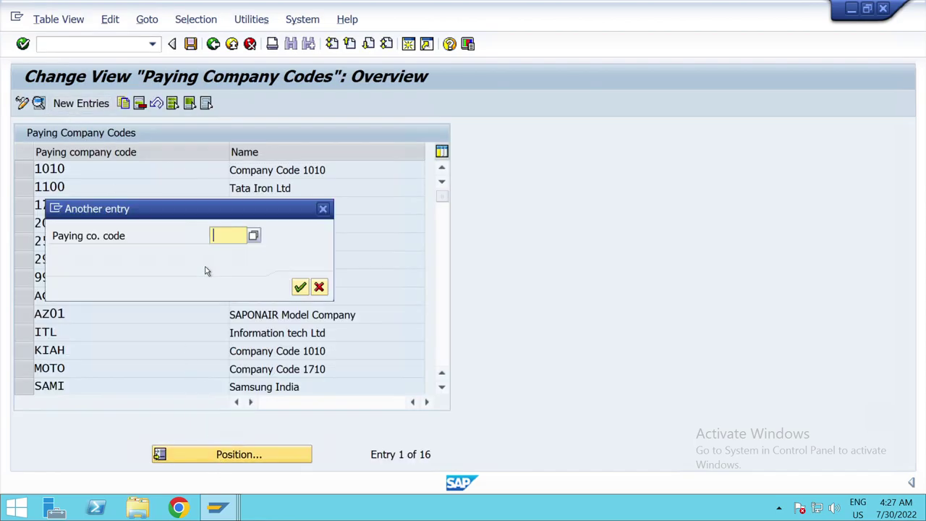
text(ITL)
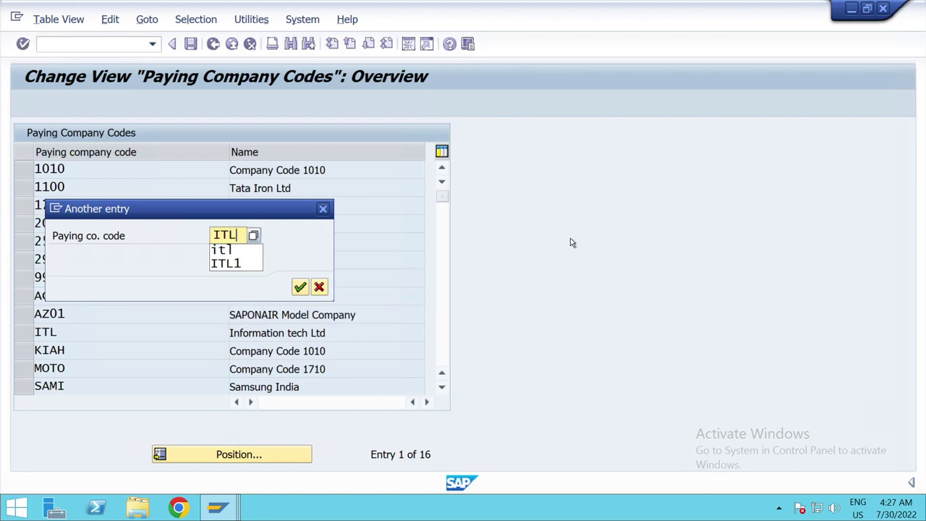
click(239, 250)
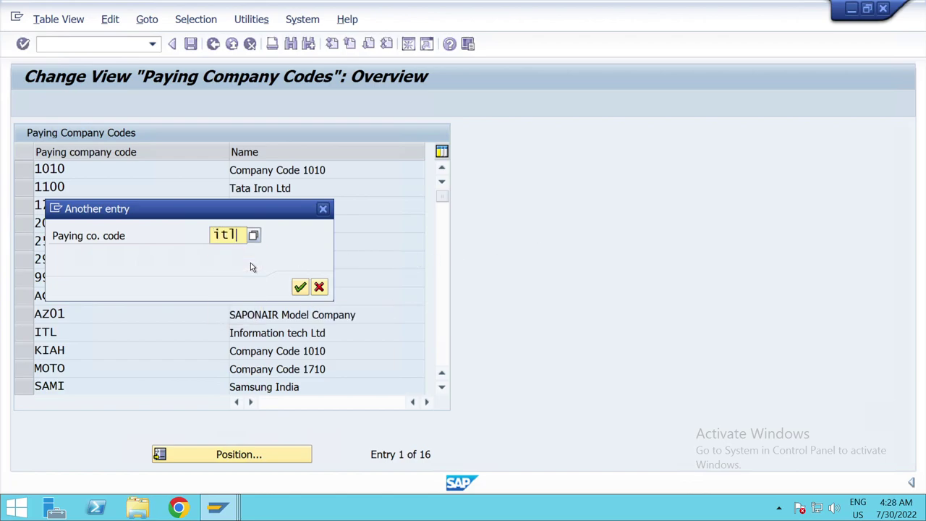
click(299, 288)
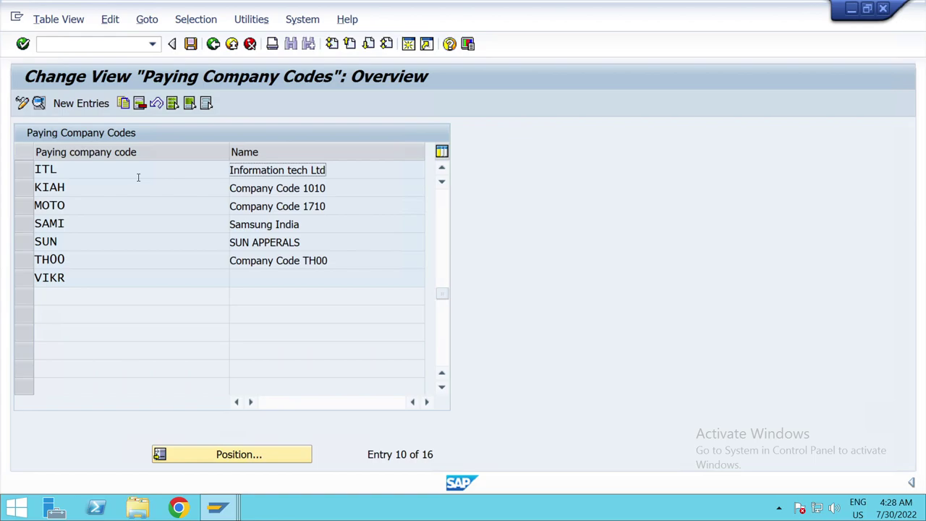
Open paying company code ITL and review its control data, SEPA specifications and bill of exchange settings.
double_click(138, 178)
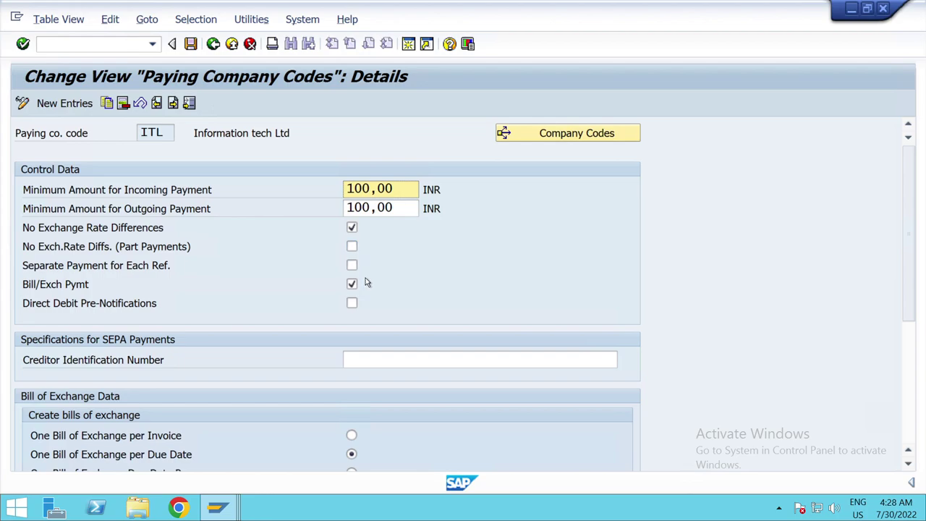
scroll(363, 334, down, 1)
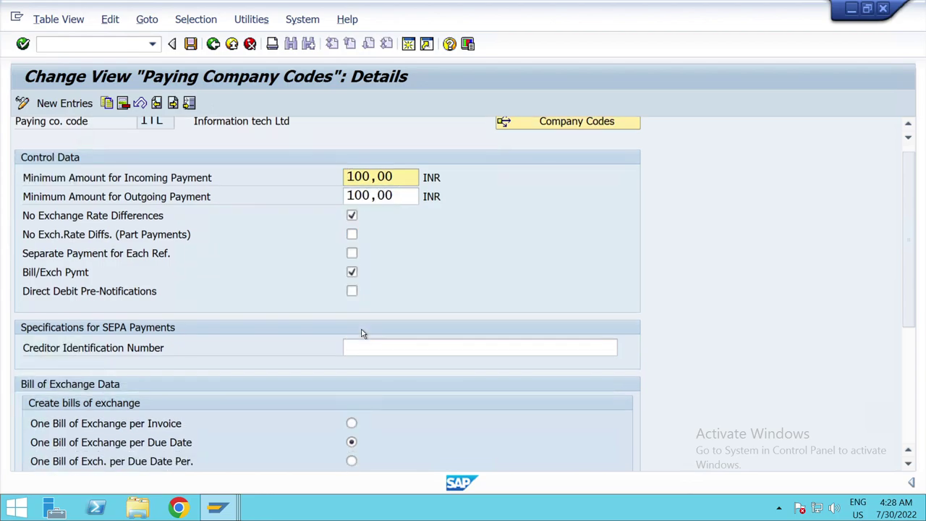
scroll(270, 380, down, 1)
scroll(270, 379, up, 2)
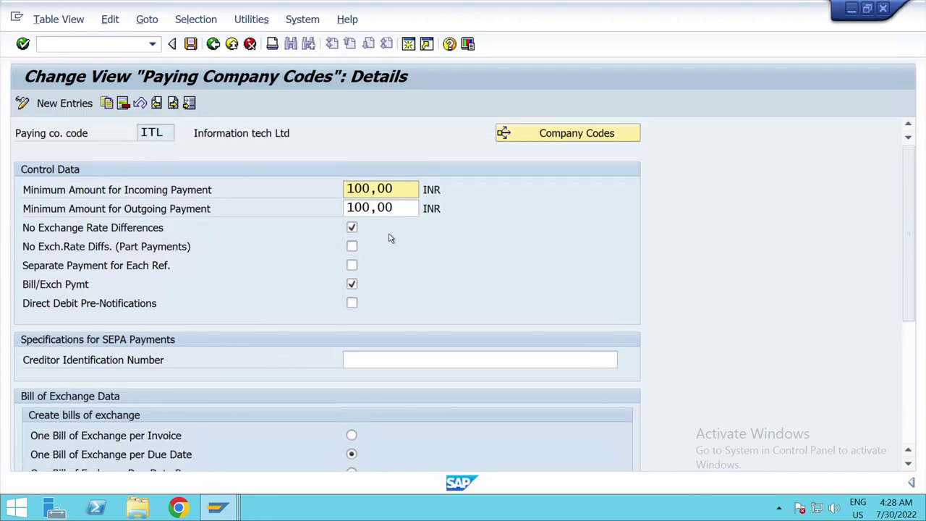
scroll(411, 350, down, 3)
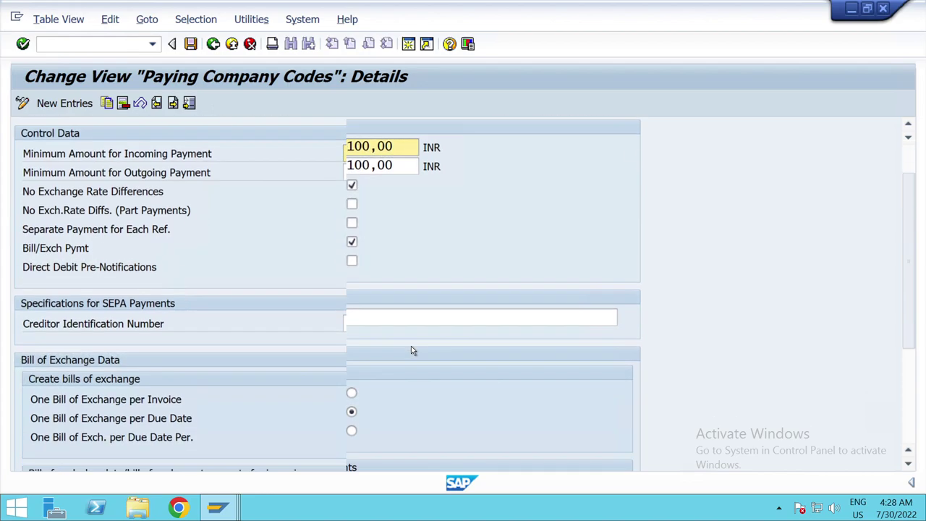
scroll(412, 351, down, 6)
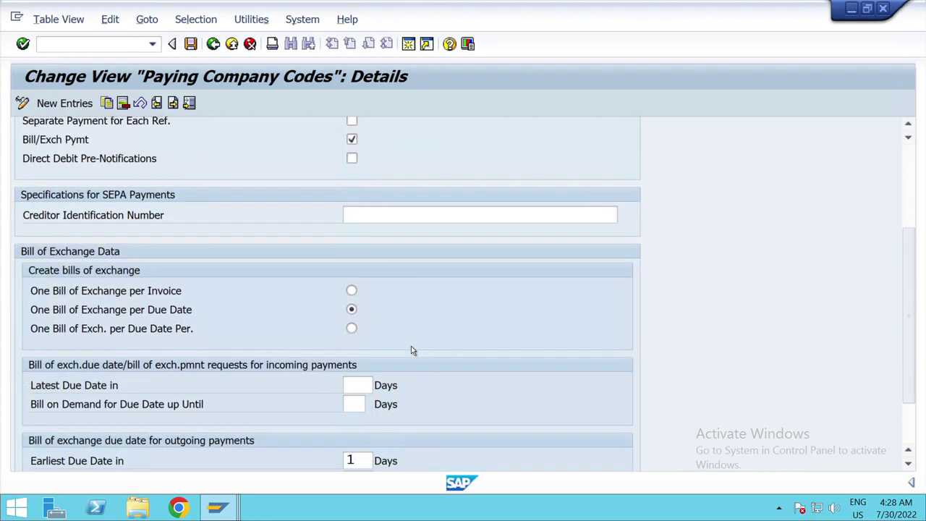
scroll(411, 350, down, 1)
scroll(412, 346, up, 1)
Return to the payment program customizing and open the payment methods per country/region.
click(213, 44)
click(213, 44)
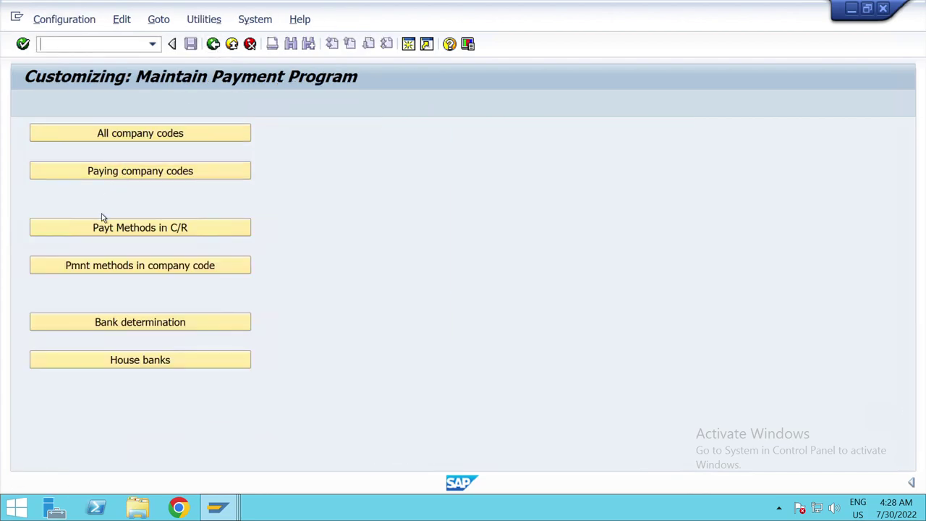
click(100, 232)
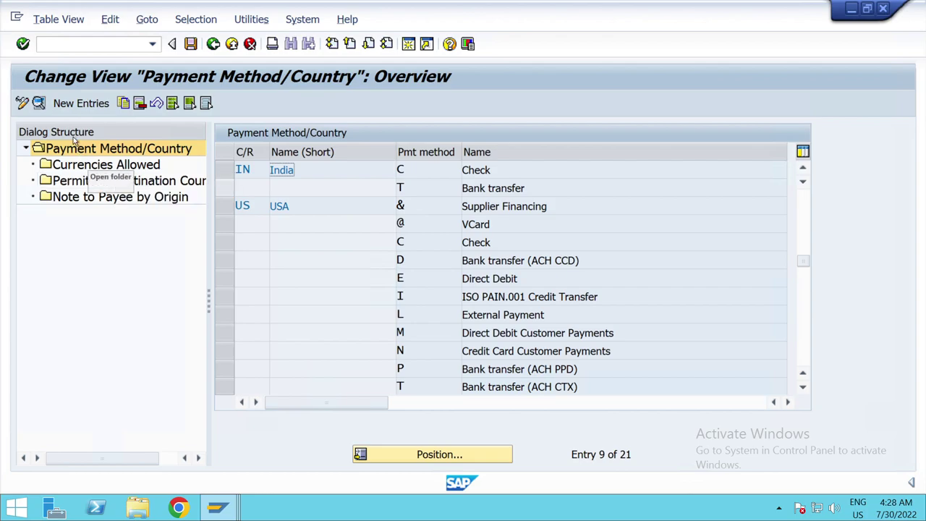
click(81, 103)
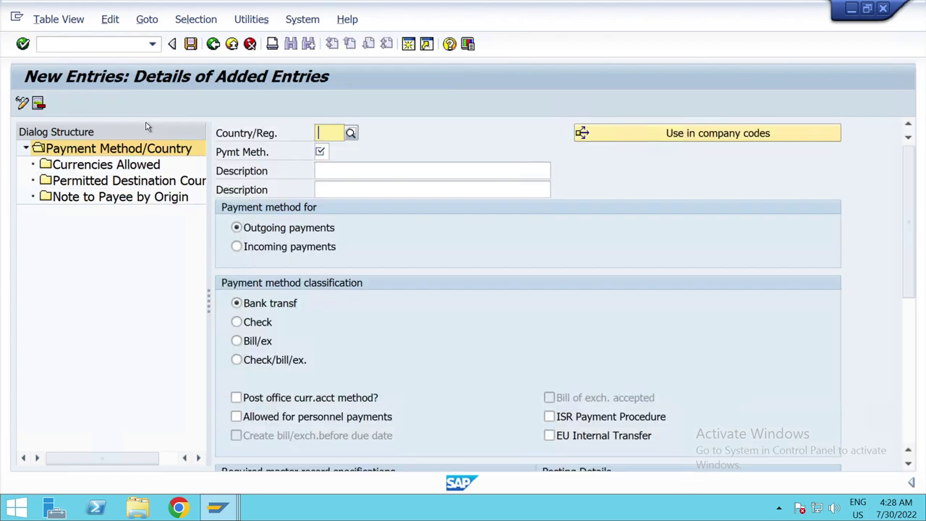
click(327, 154)
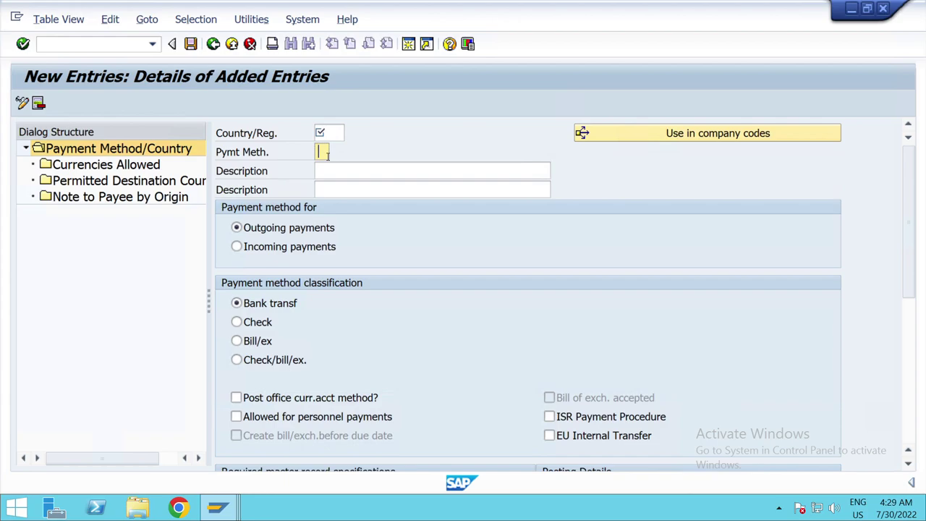
text(C)
key(BackSpace)
click(324, 172)
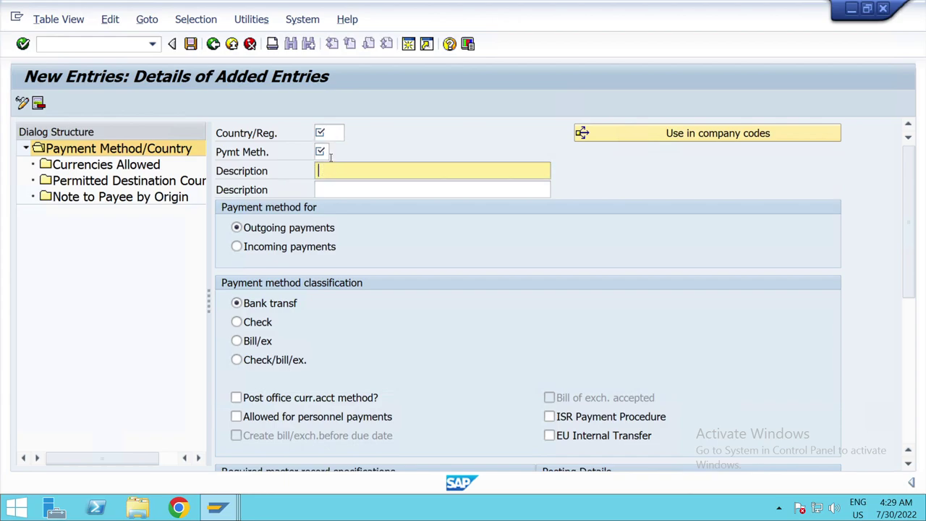
text(CHECK)
key(BackSpace)
key(BackSpace)
key(BackSpace)
key(BackSpace)
key(BackSpace)
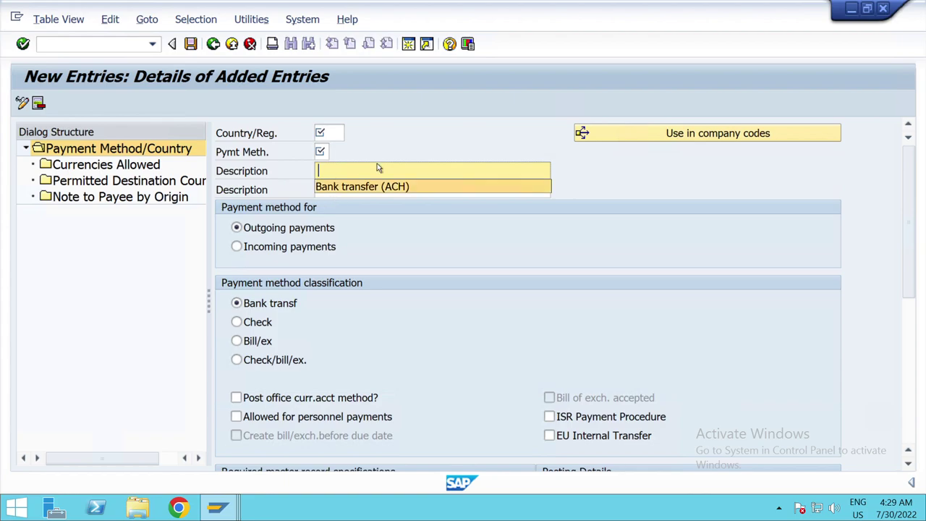
key(Escape)
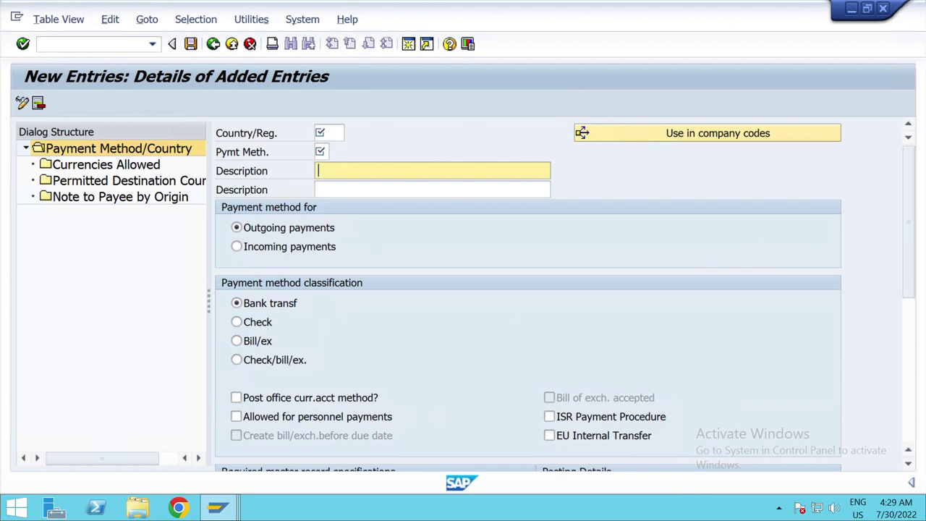
drag(923, 290, 922, 414)
key(Return)
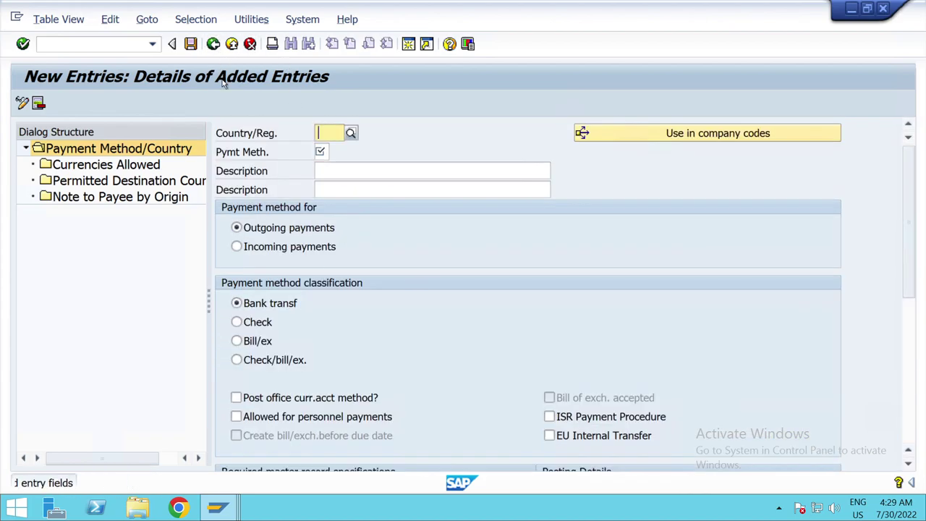
click(231, 44)
click(249, 44)
click(292, 310)
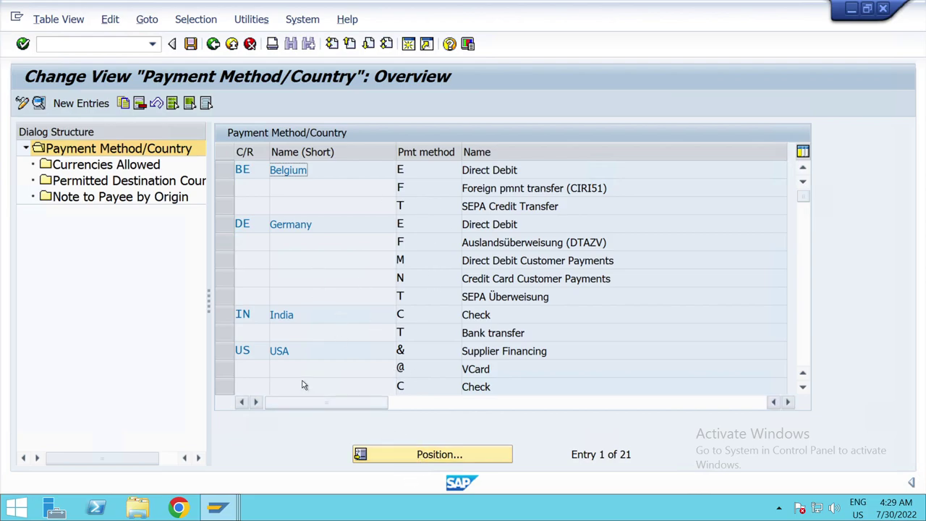
Open the Check payment method (C) for India and review its payment direction and classification settings.
click(330, 315)
double_click(333, 317)
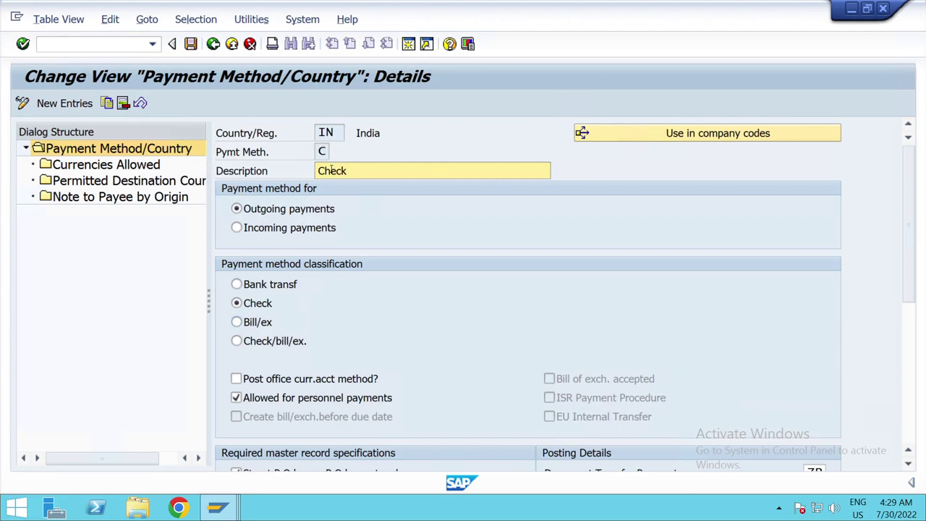
click(213, 45)
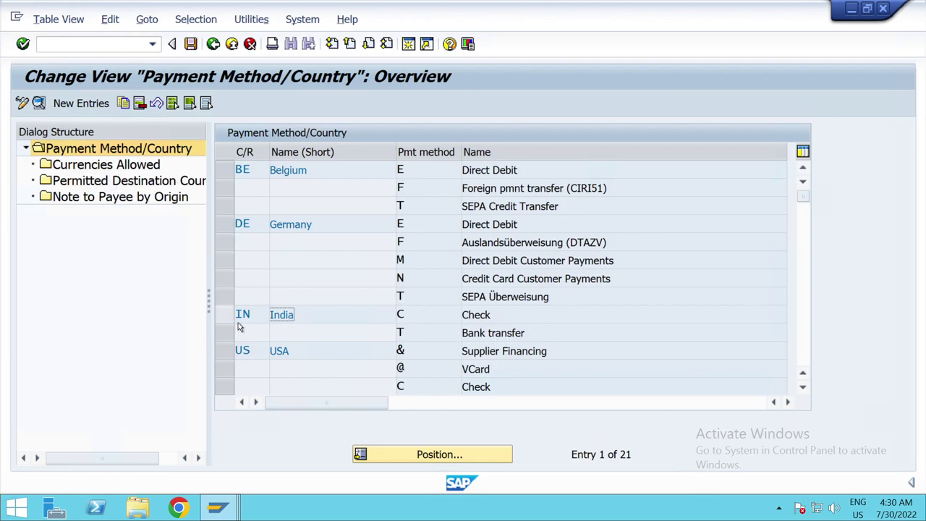
double_click(312, 323)
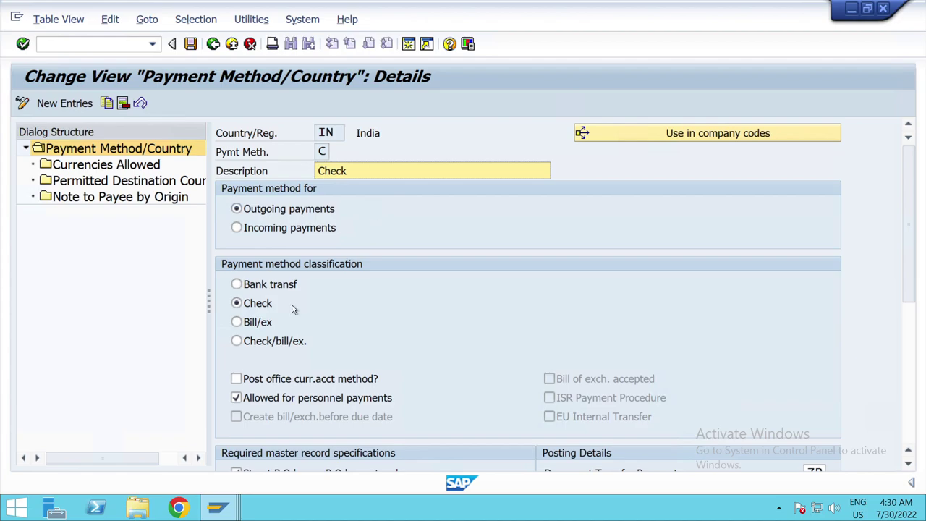
Return to the payment program customizing and open the payment methods in company code.
click(213, 45)
click(213, 44)
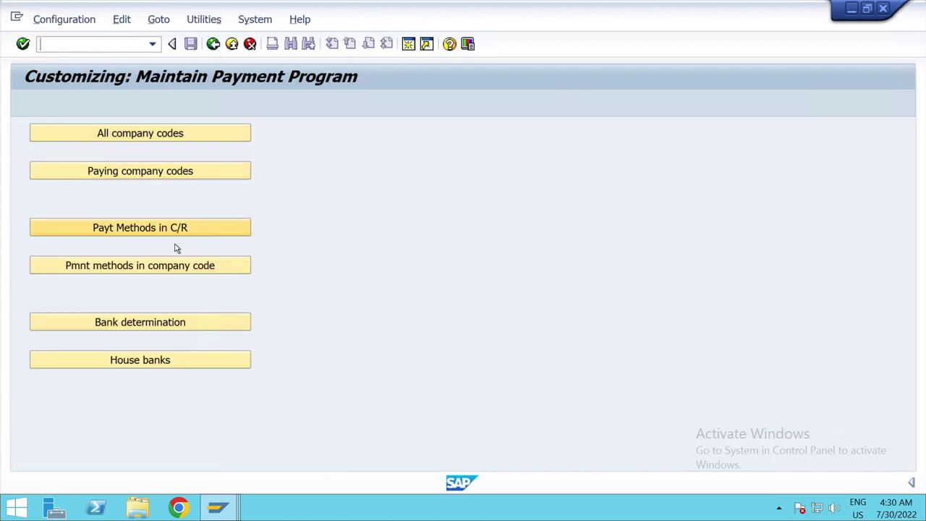
click(116, 273)
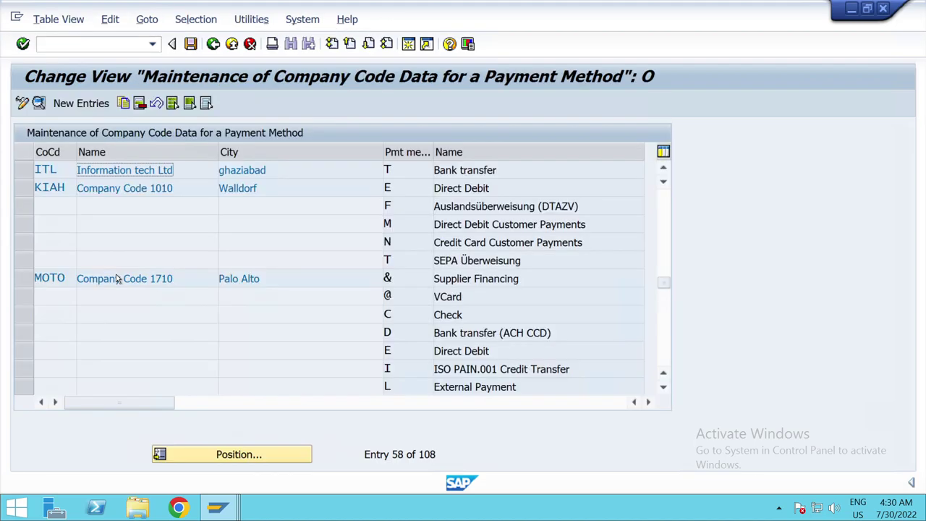
click(81, 103)
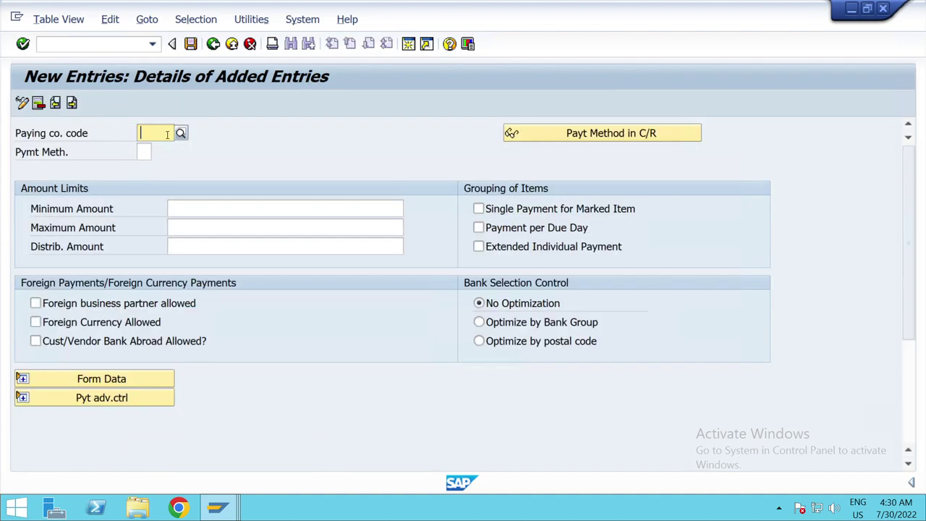
click(153, 155)
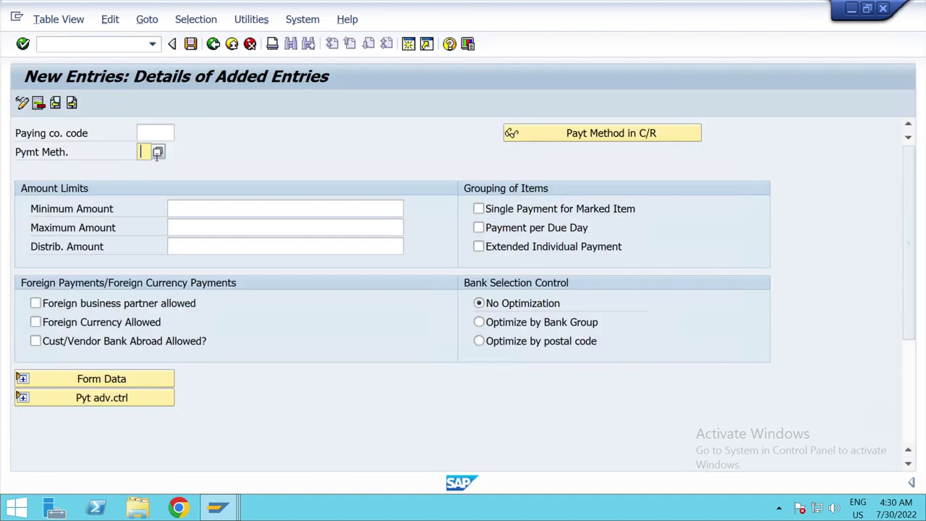
click(158, 153)
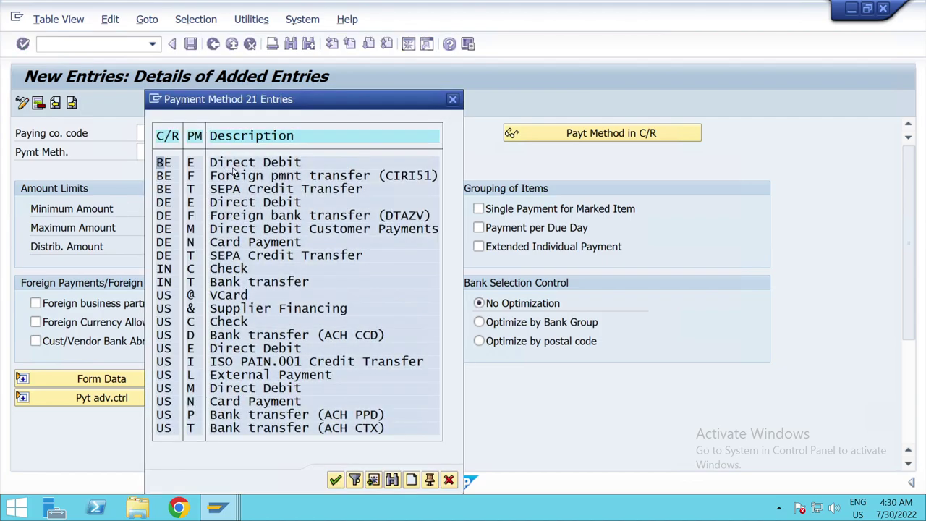
click(449, 480)
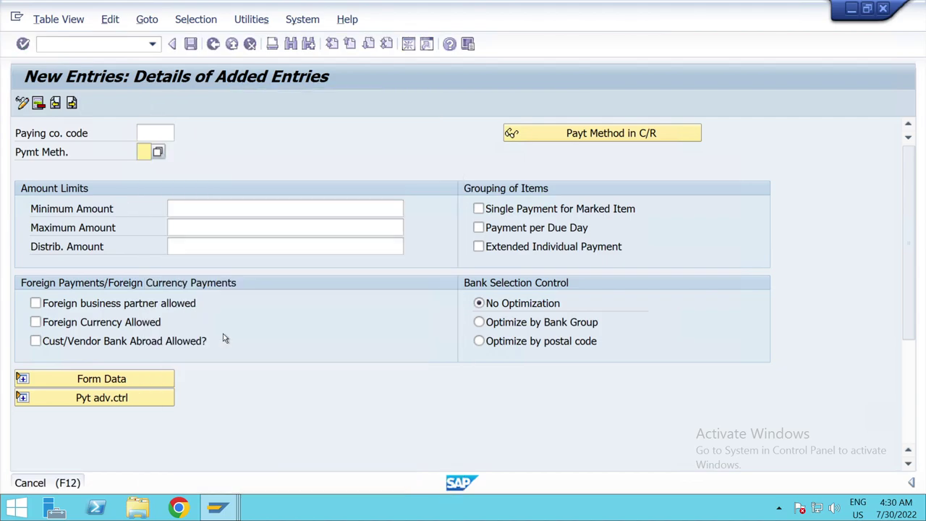
click(189, 212)
click(196, 234)
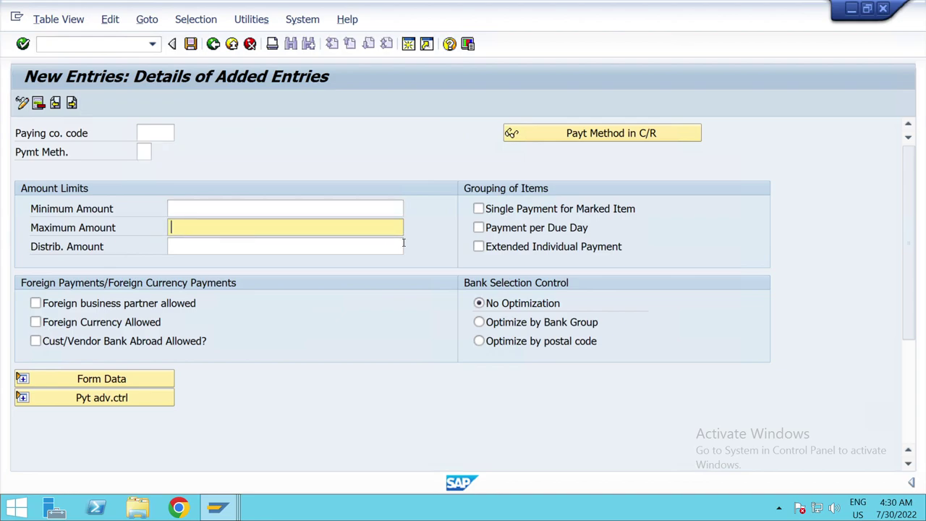
click(36, 303)
click(36, 322)
click(36, 340)
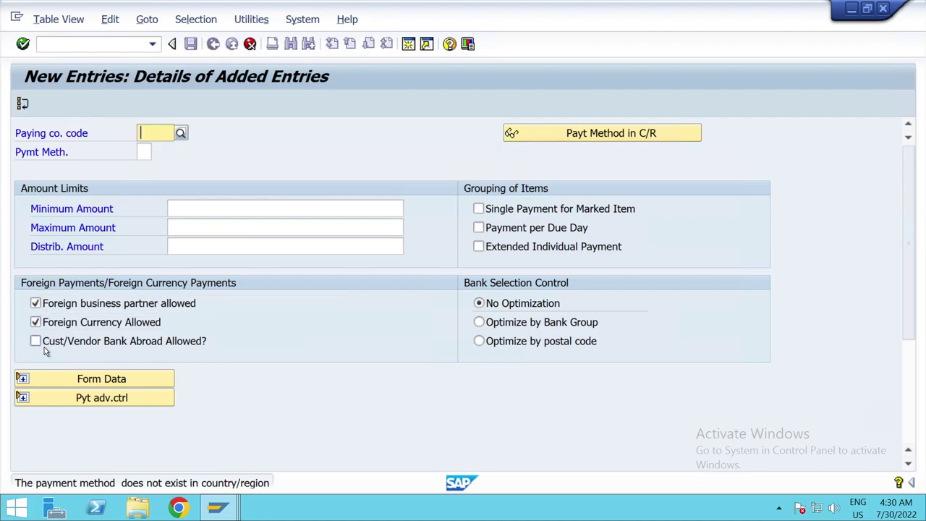
click(35, 341)
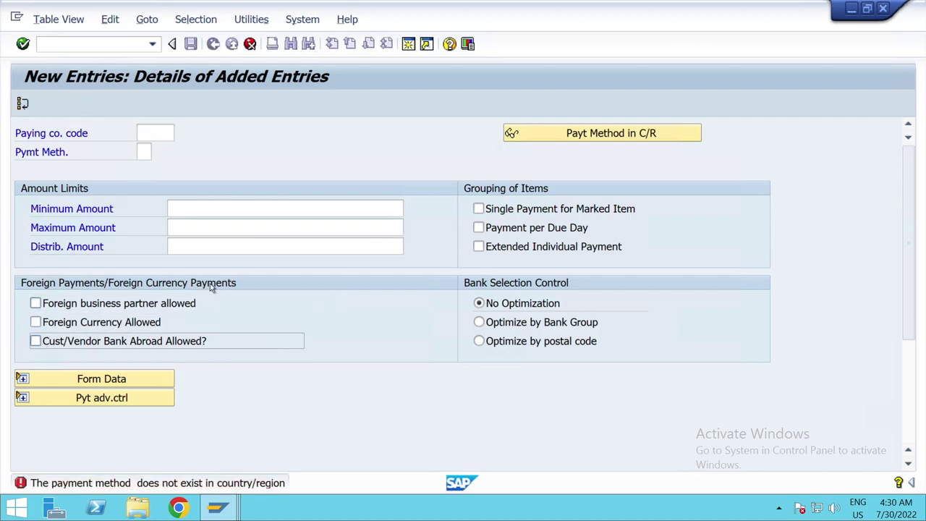
click(249, 44)
click(318, 312)
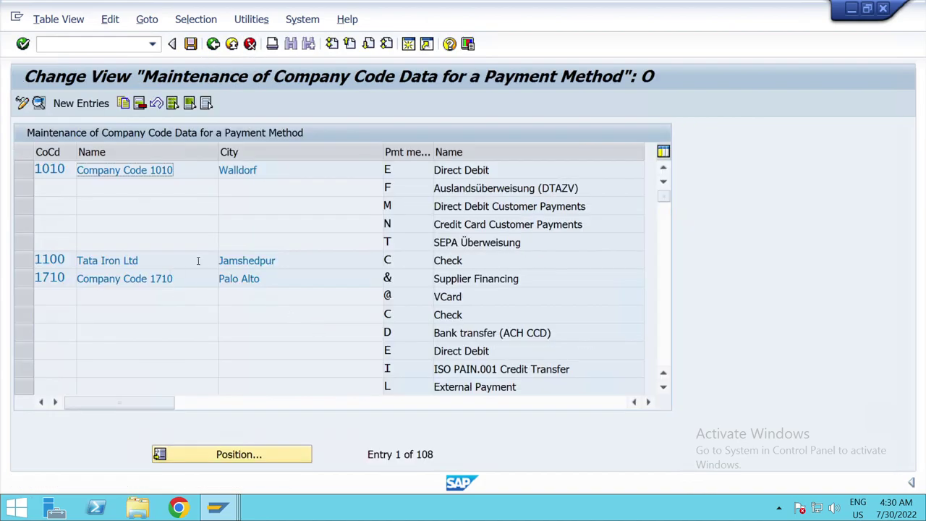
Position the company code payment method list at paying company code ITL.
click(239, 455)
text(ITL)
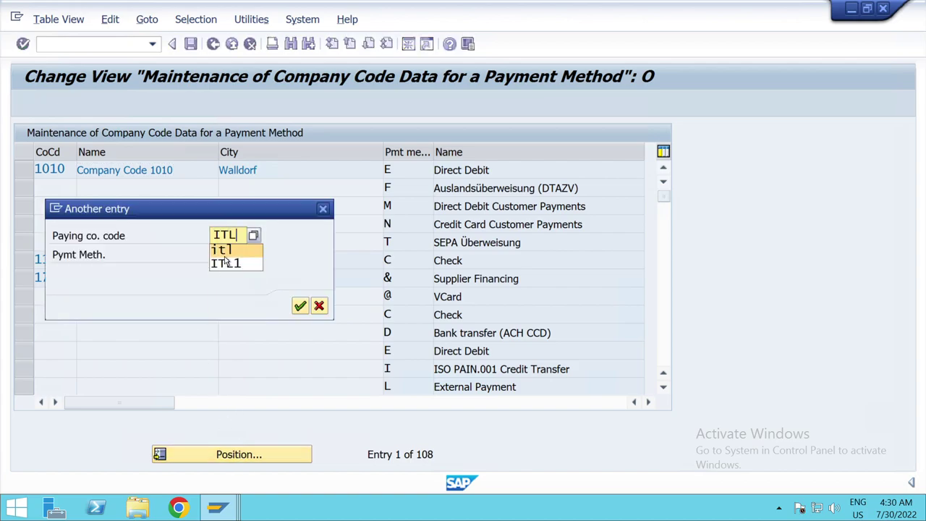
click(221, 250)
click(301, 307)
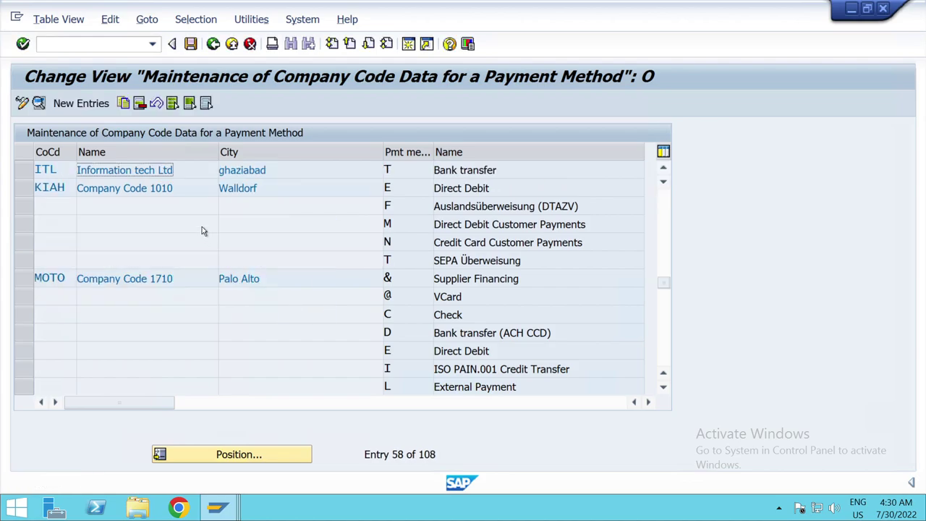
Review the amount limits, foreign payment settings and form data of ITL's Bank transfer payment method, and return to the overview.
double_click(174, 173)
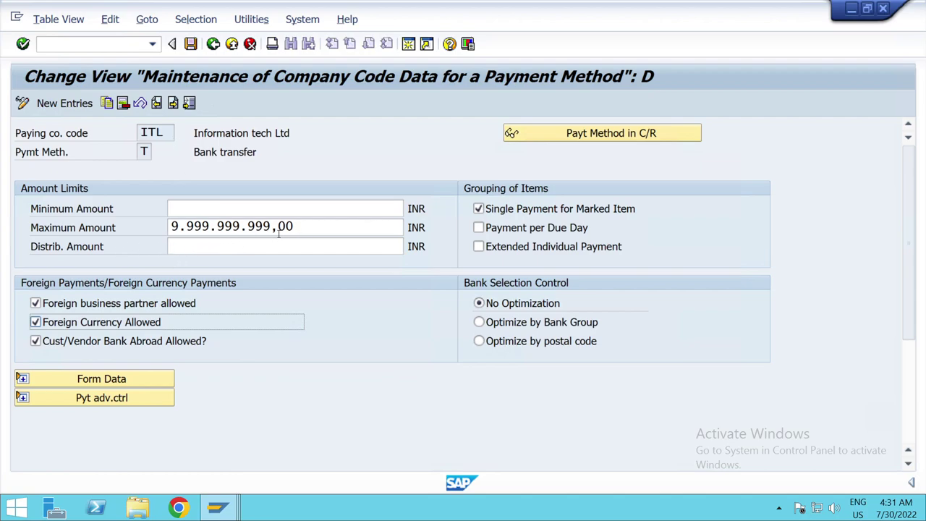
drag(232, 226, 325, 236)
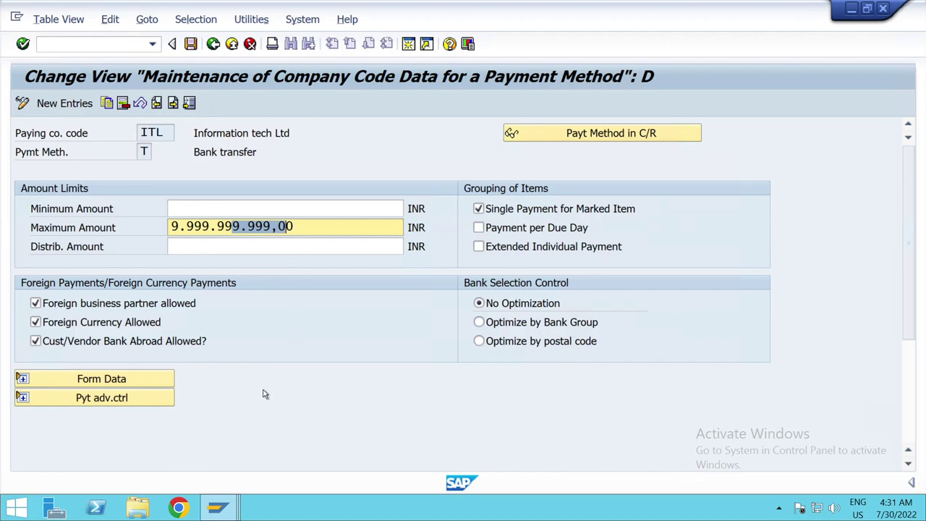
click(101, 378)
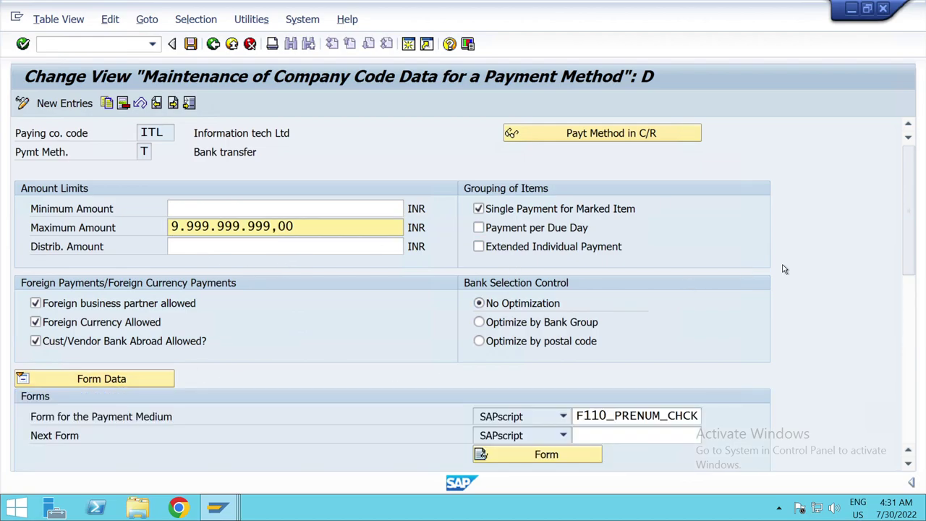
drag(913, 241, 919, 351)
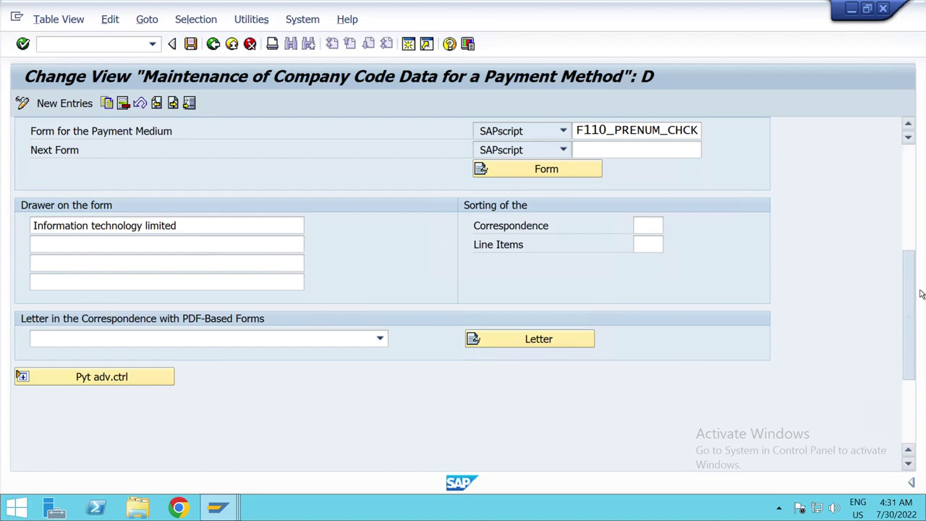
drag(916, 296, 916, 168)
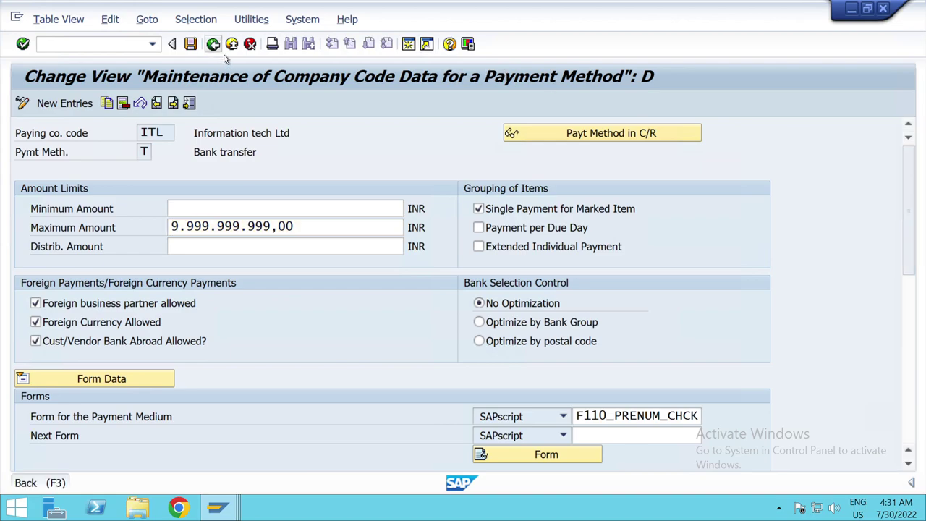
click(214, 44)
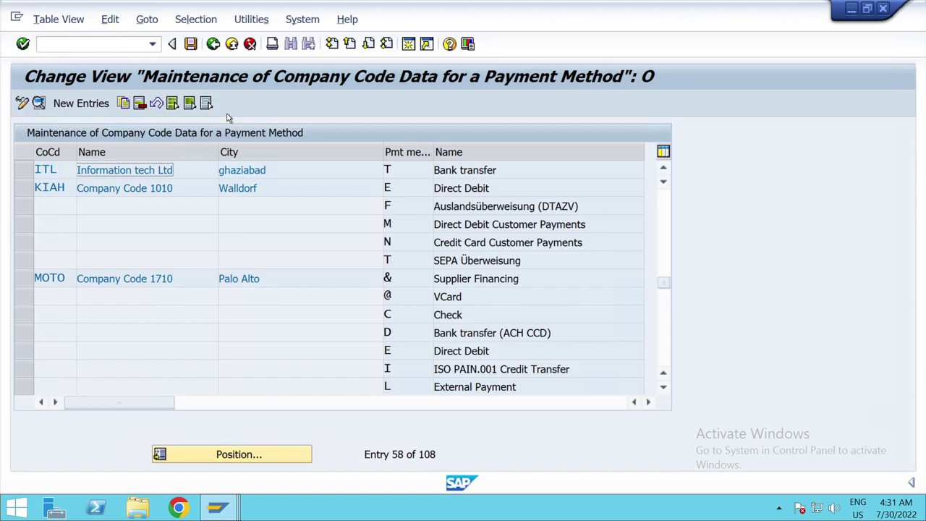
Return to the payment program customizing, open bank determination and position the bank selection list at paying company code ITL.
click(215, 44)
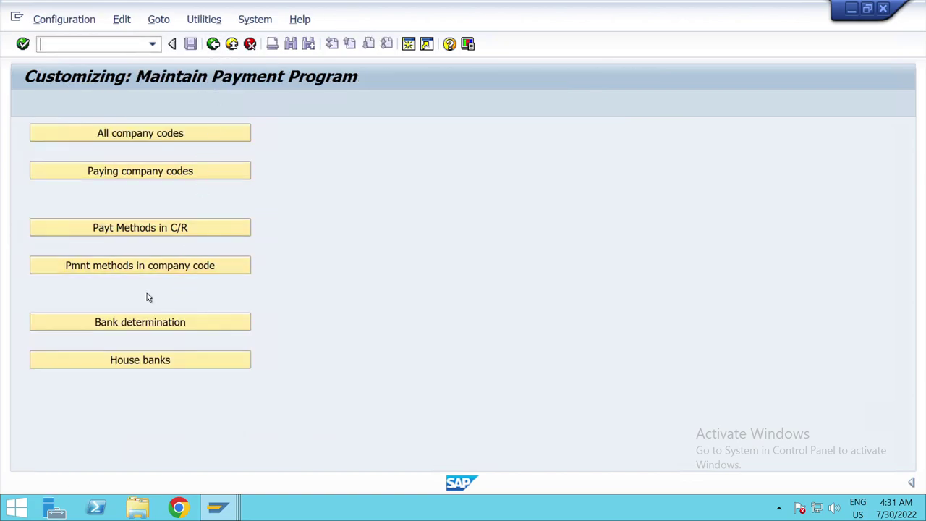
click(141, 329)
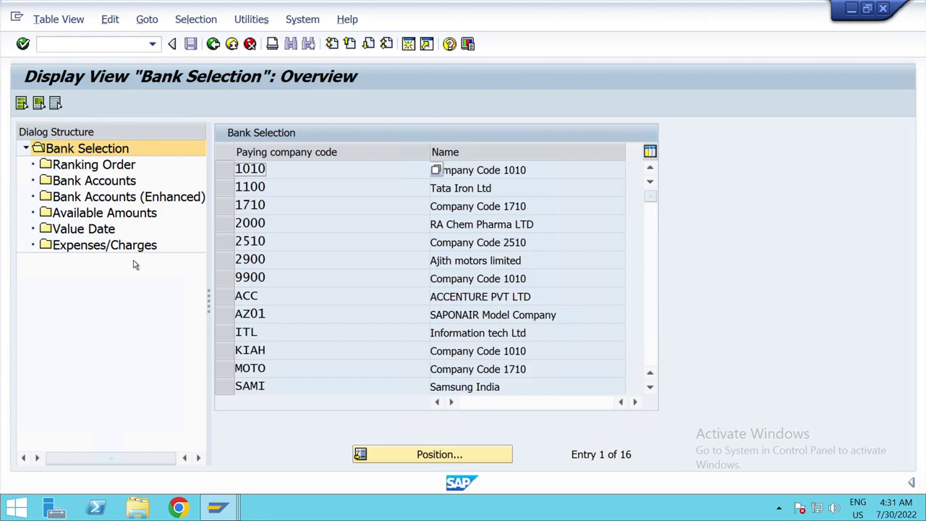
click(180, 203)
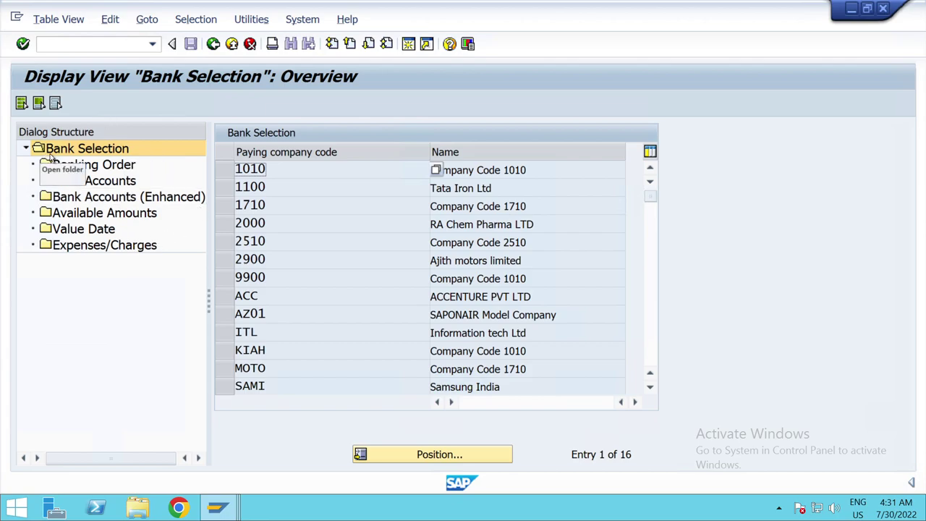
click(398, 461)
text(ITL)
key(Return)
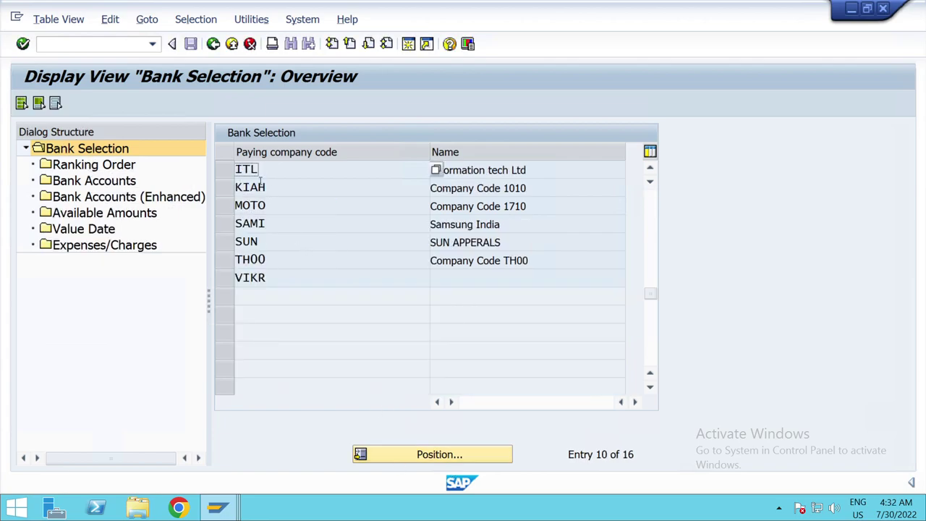
Review the ranking order and bank account settings of paying company code ITL.
click(225, 170)
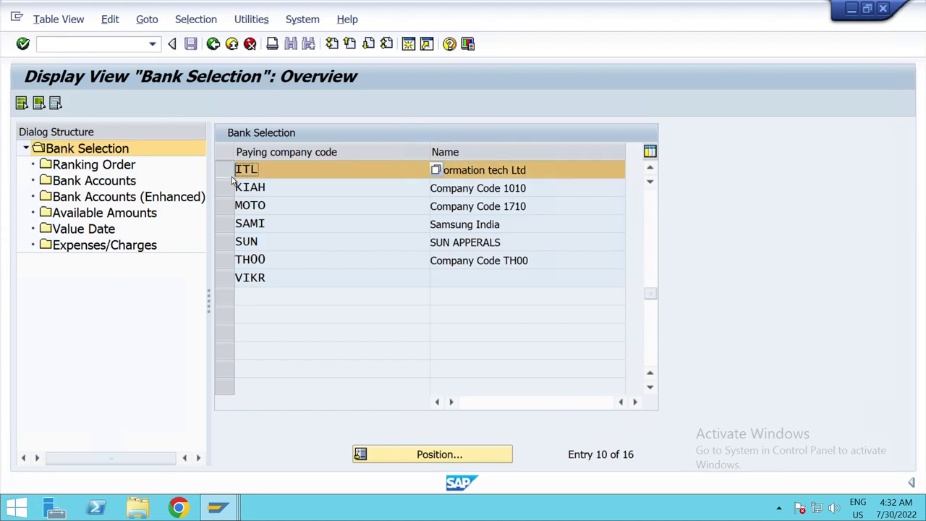
double_click(70, 166)
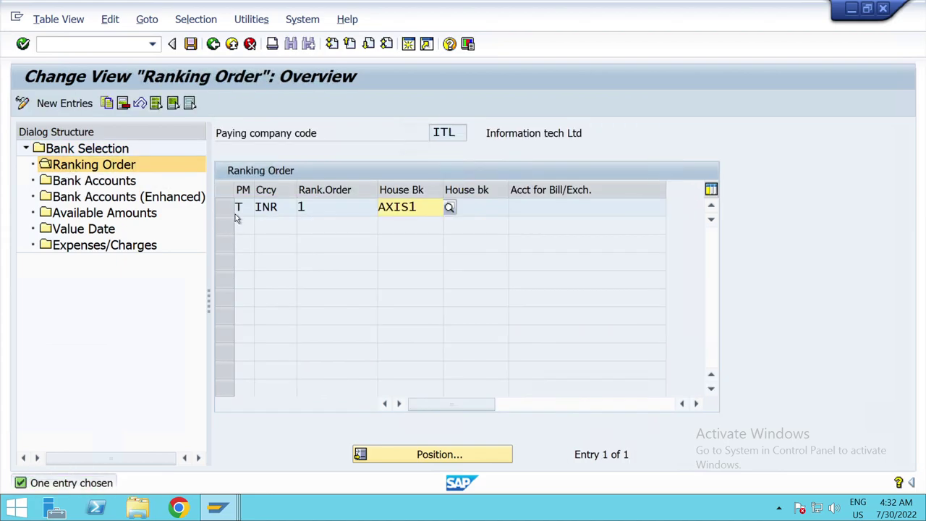
click(82, 109)
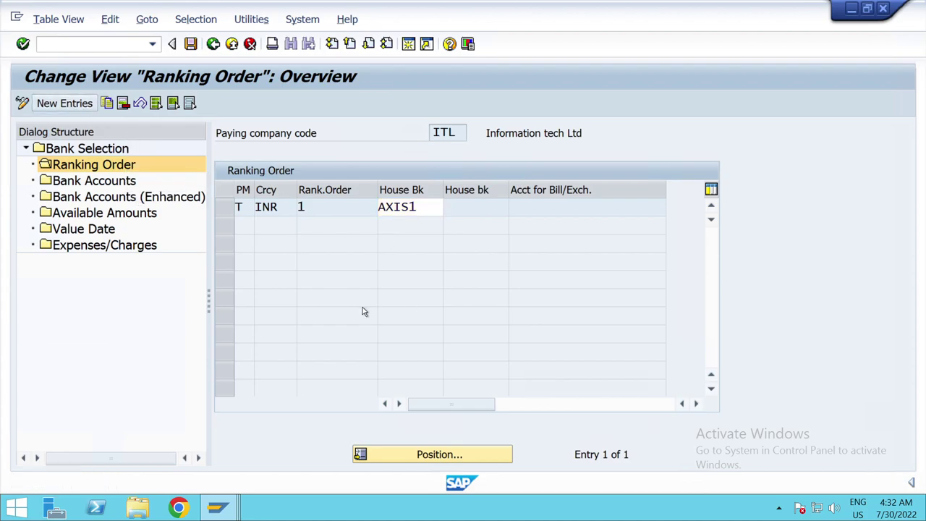
click(213, 43)
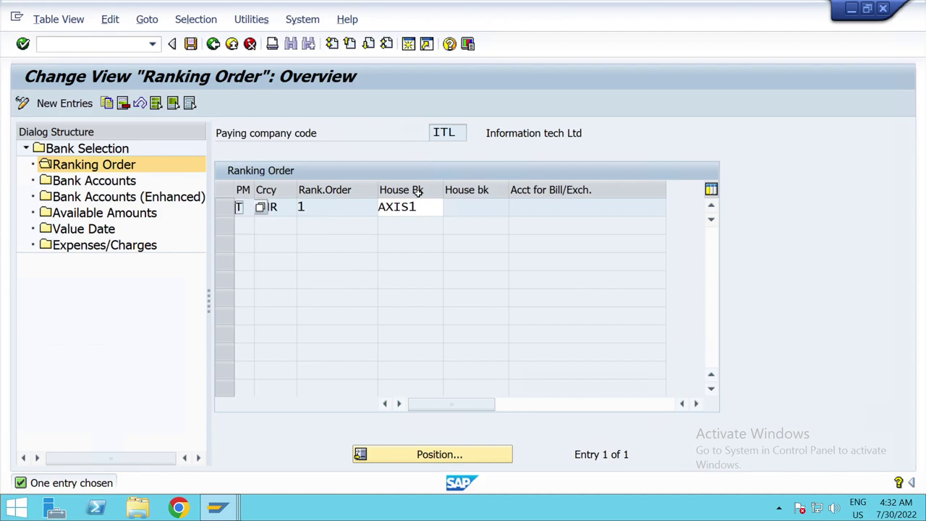
double_click(64, 184)
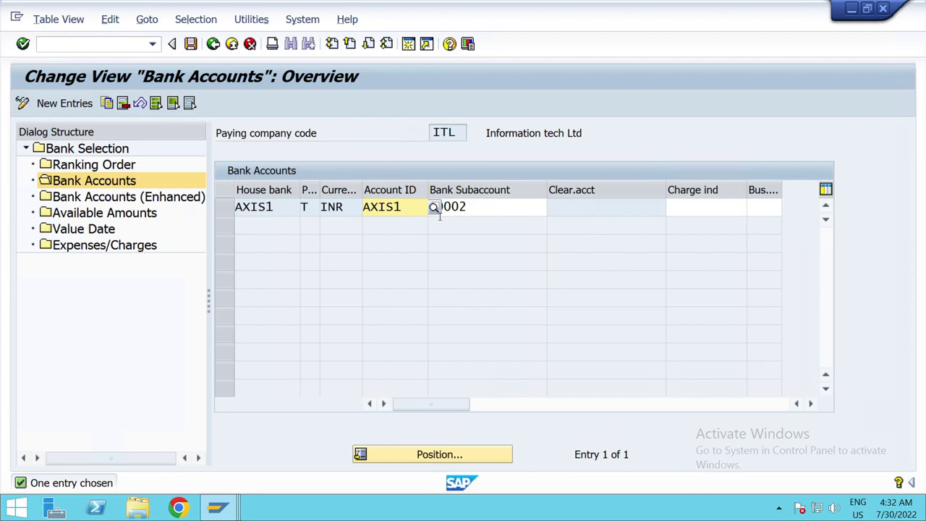
click(487, 212)
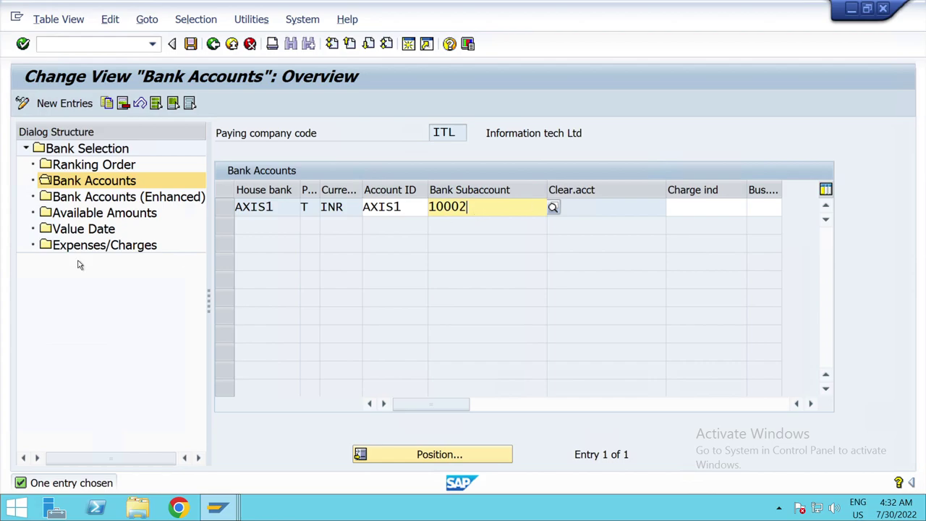
Review ITL's available amounts and the blank new entry form, then leave the payment program configuration.
click(61, 216)
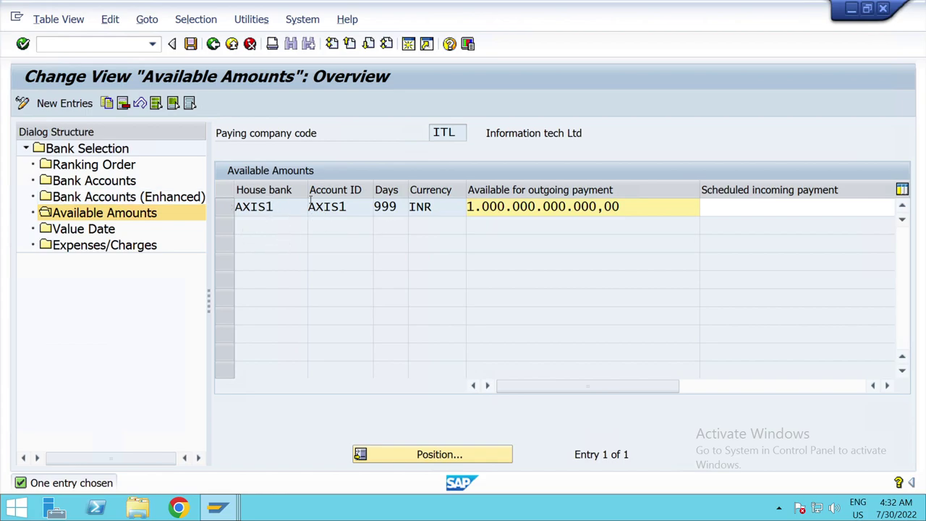
click(57, 111)
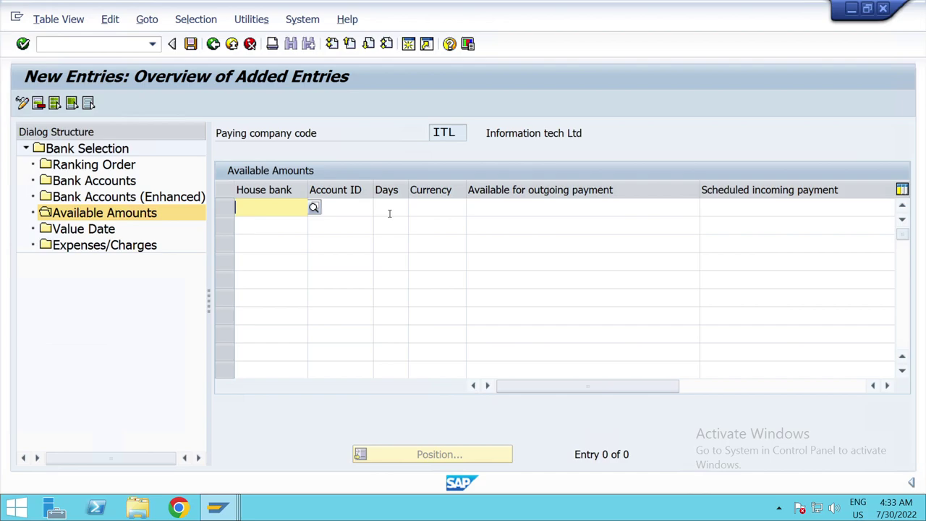
click(516, 210)
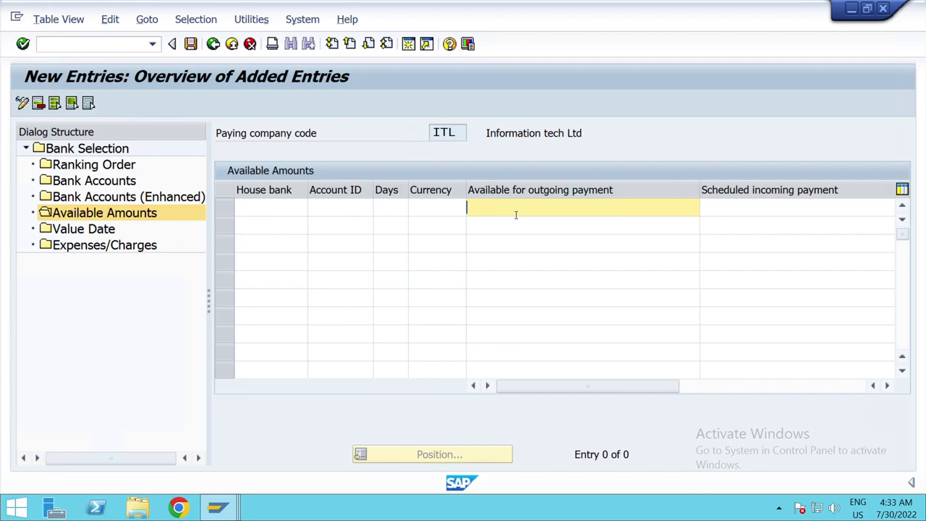
click(221, 56)
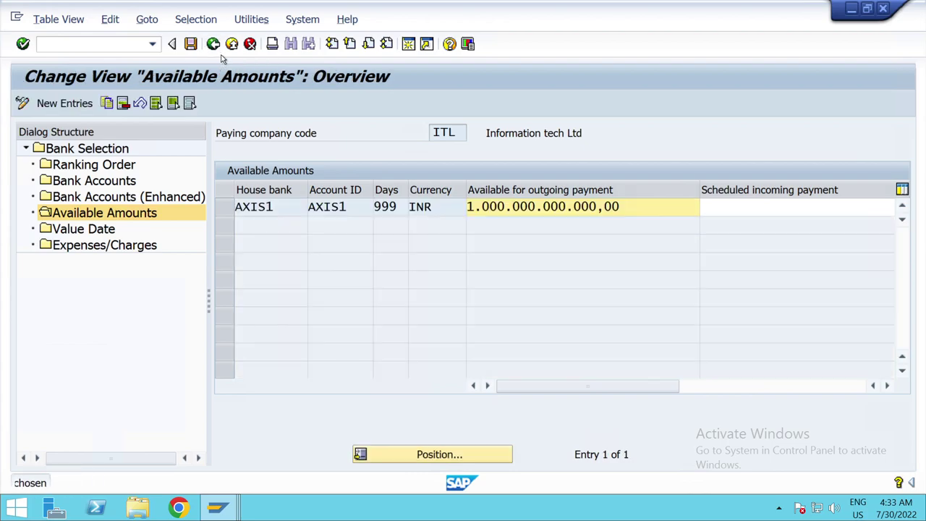
click(222, 55)
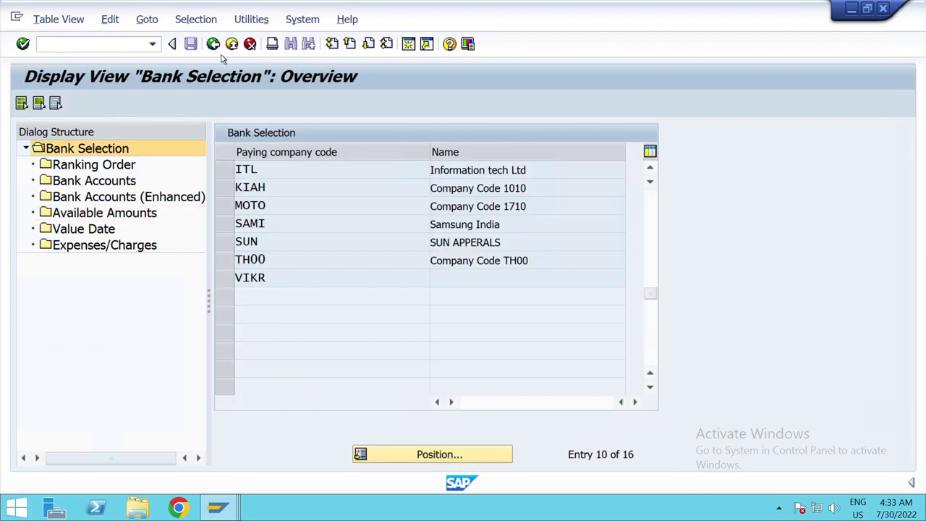
click(223, 57)
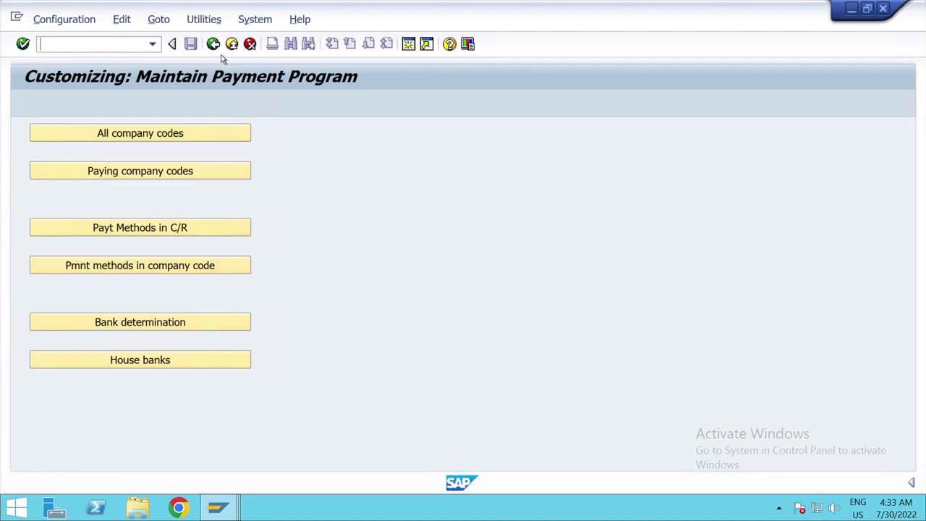
click(221, 56)
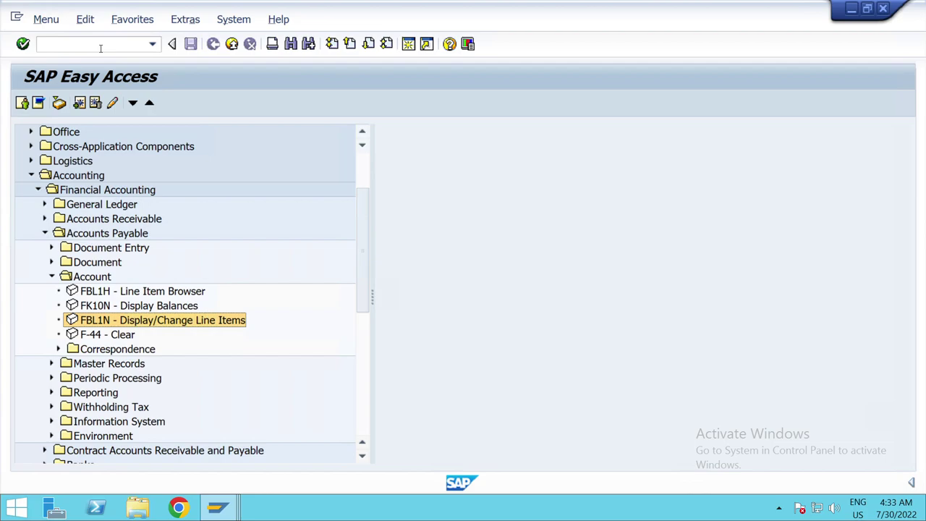
Display the vendor's open line items in company code ITL with FBL1N and return to the main menu.
double_click(126, 325)
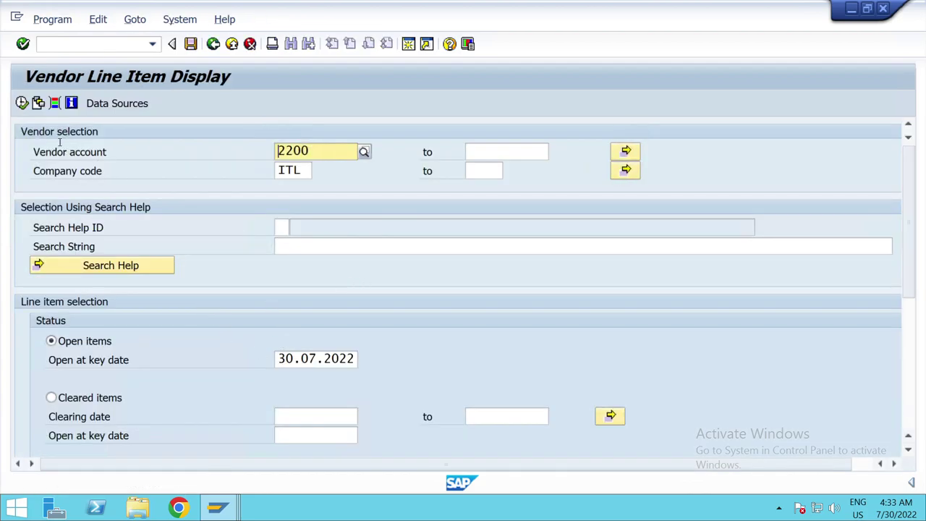
click(22, 104)
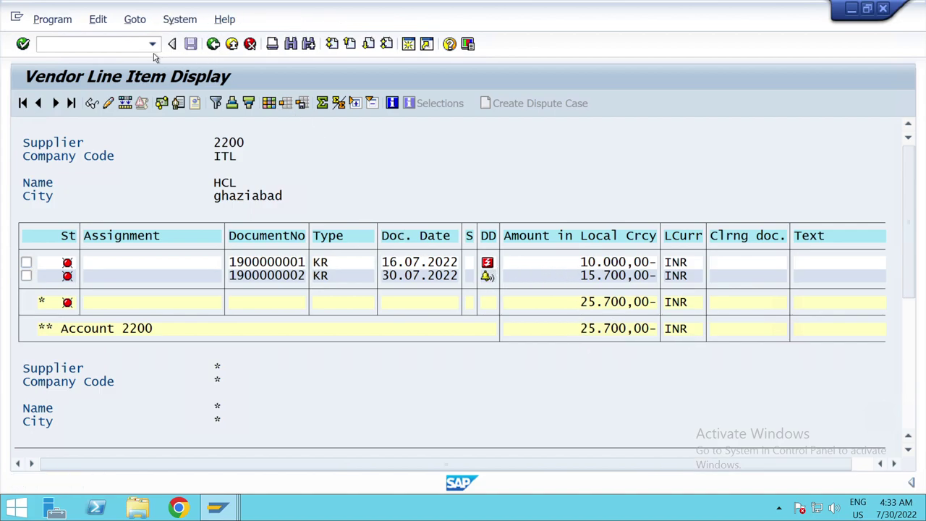
key(F3)
click(213, 45)
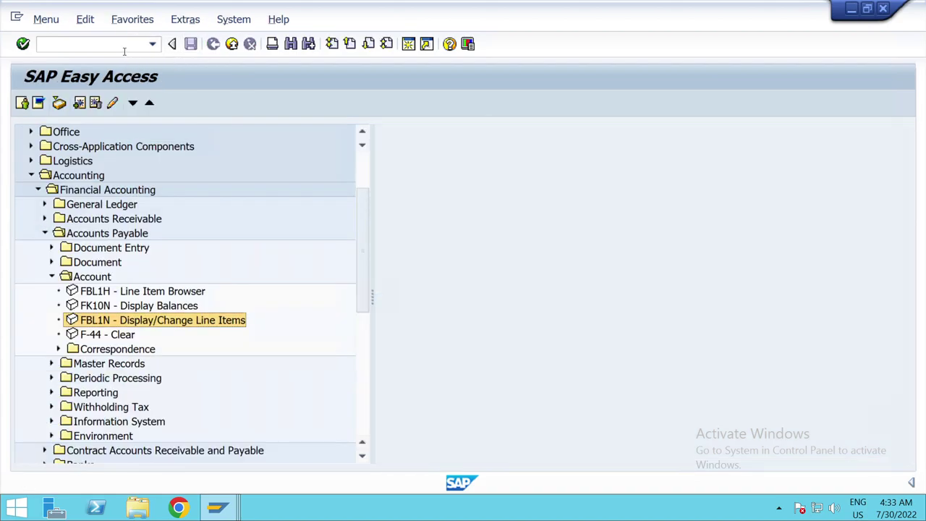
text(/)
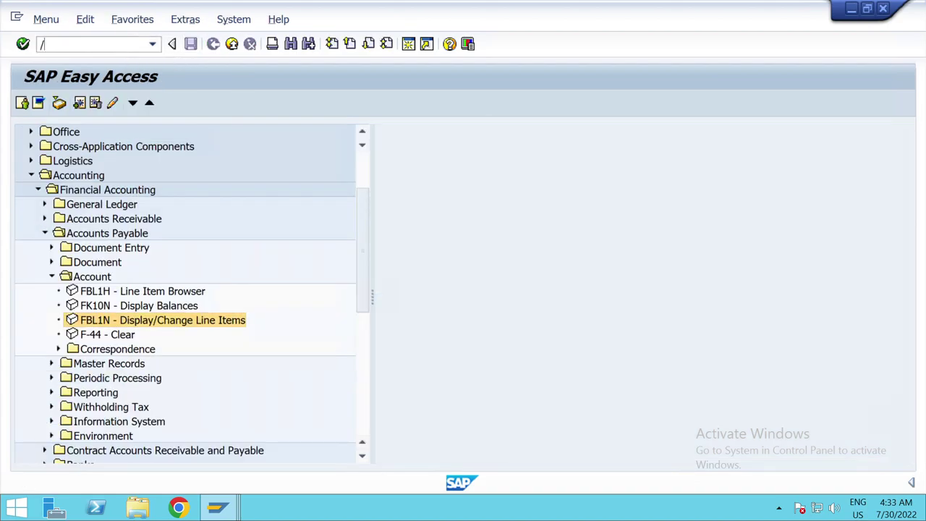
text(NF110)
key(Return)
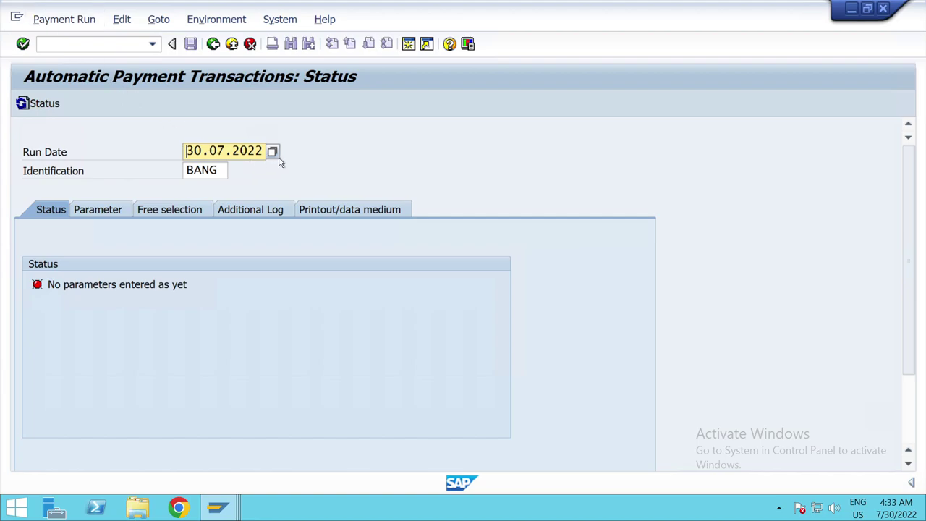
click(73, 19)
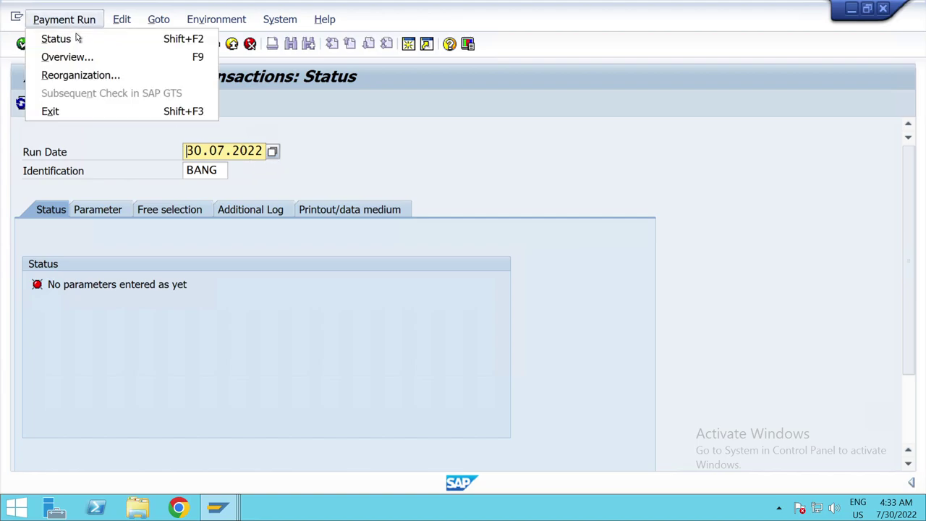
click(76, 113)
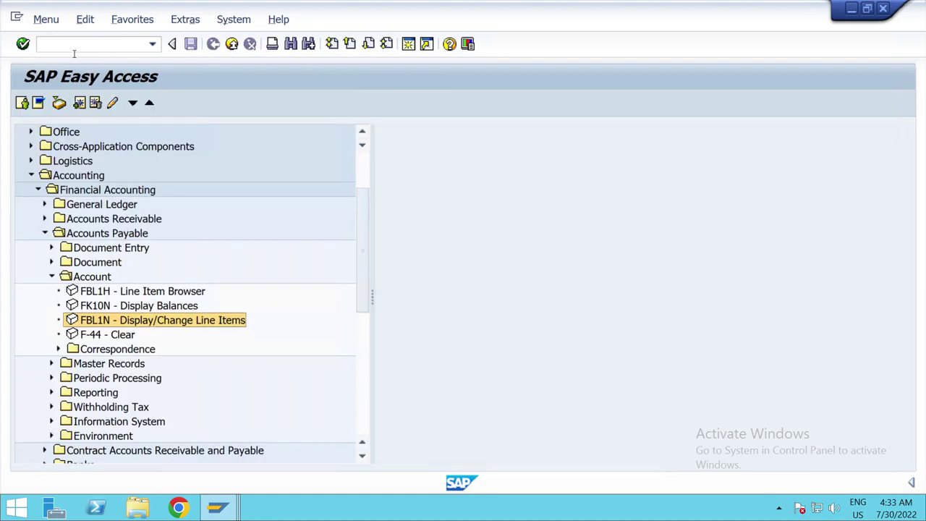
Open the automatic payment transactions (F110) and clear the run identification.
text(F110)
key(Return)
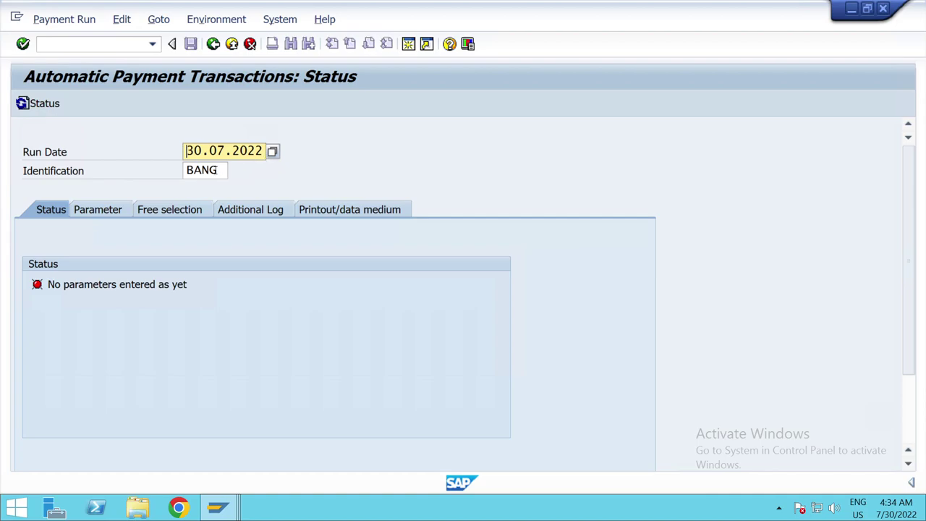
click(224, 171)
key(BackSpace)
key(BackSpace)
key(BackSpace)
key(BackSpace)
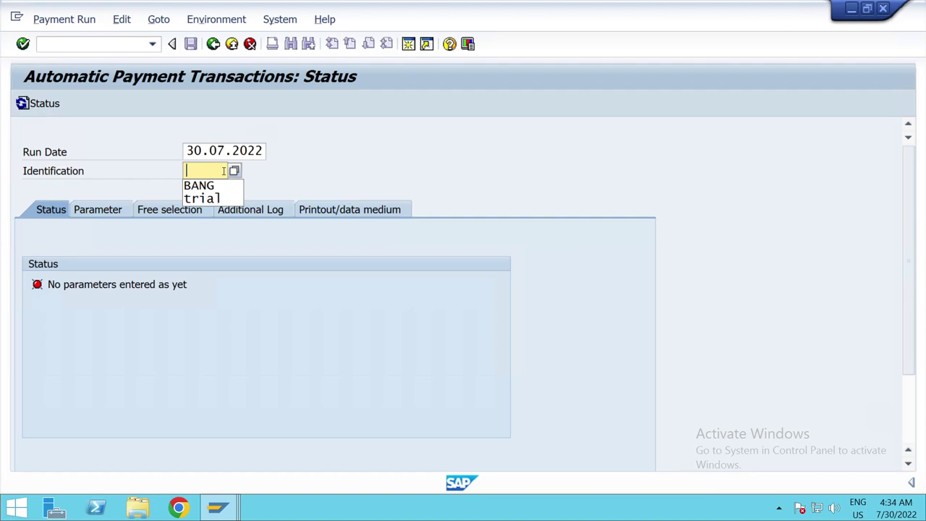
text(FJNKG)
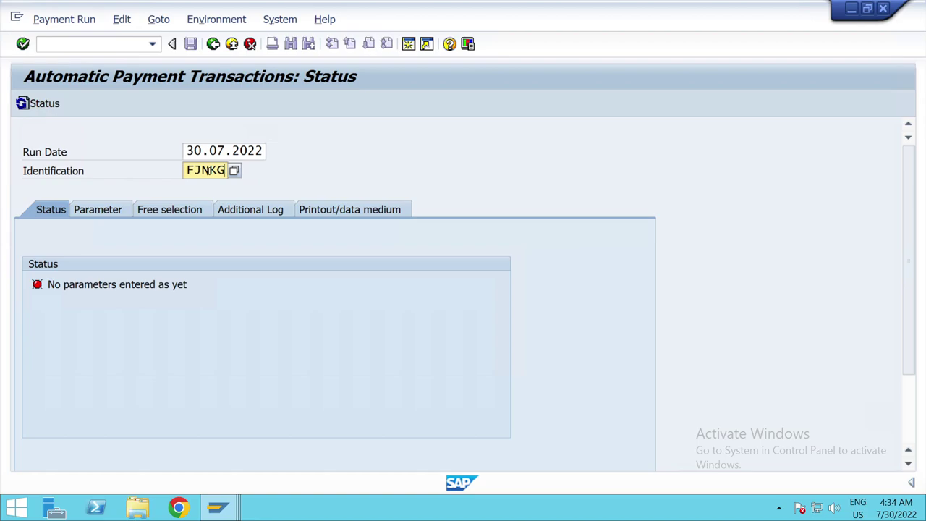
key(BackSpace)
key(BackSpace)
key(BackSpace)
key(BackSpace)
key(BackSpace)
text(122)
key(BackSpace)
key(BackSpace)
key(BackSpace)
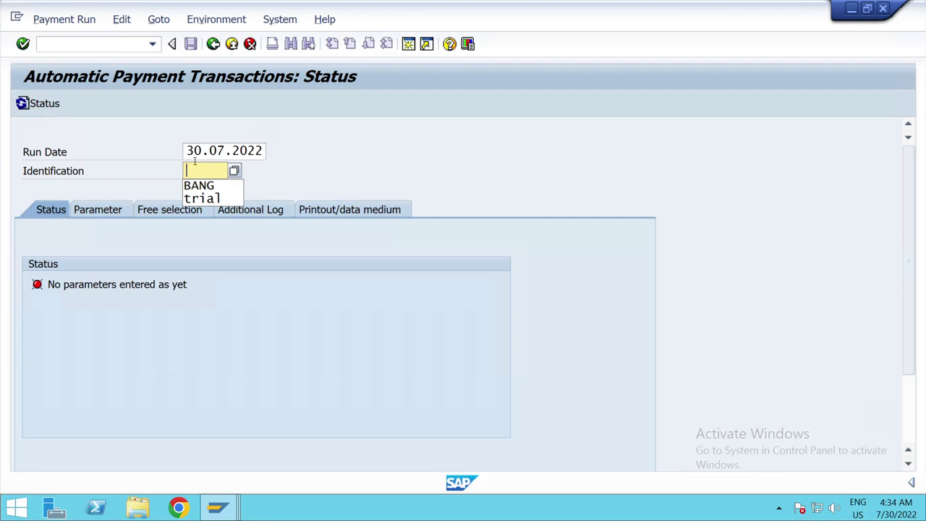
Set the identification of the 30.07.2022 payment run to TEST and open its parameters.
text(TEST)
key(shift+Tab)
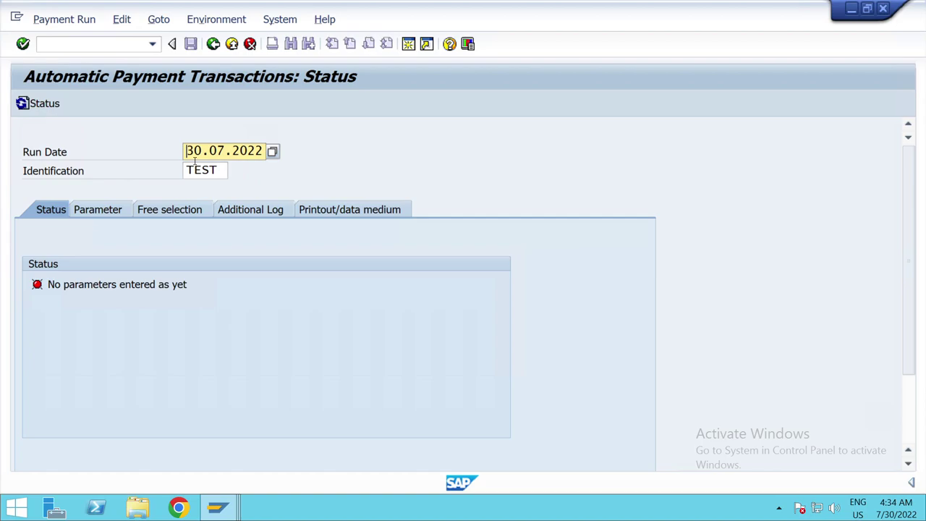
click(115, 213)
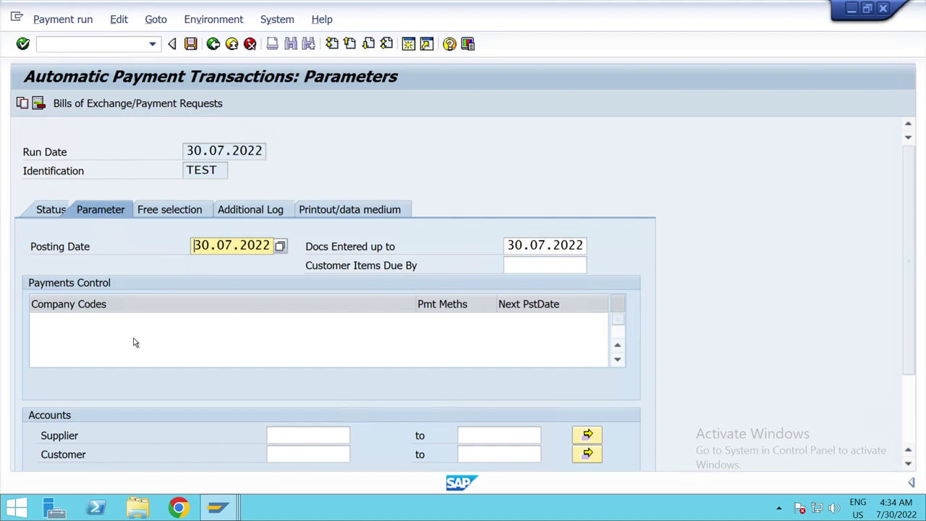
Enter company code ITL in the payments control and assign it the Bank transfer (T) payment method.
click(68, 327)
text(itl)
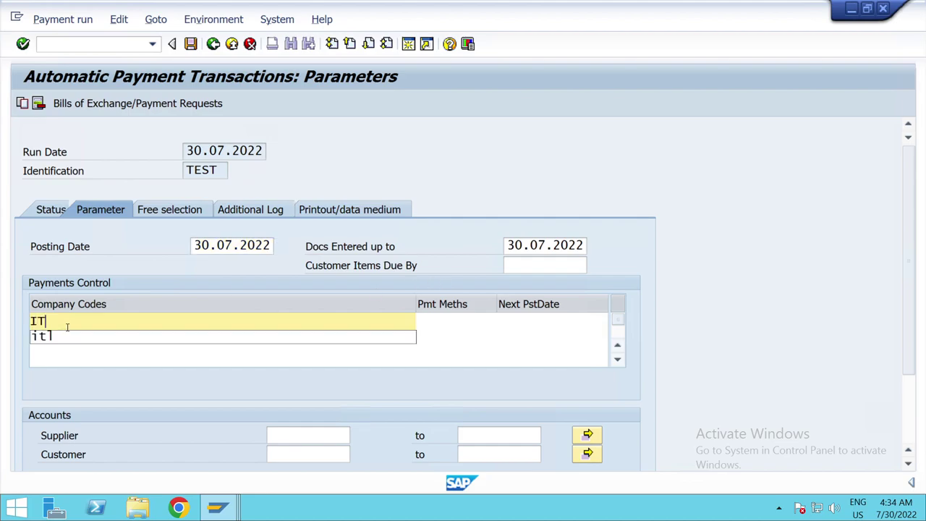
click(495, 325)
click(504, 326)
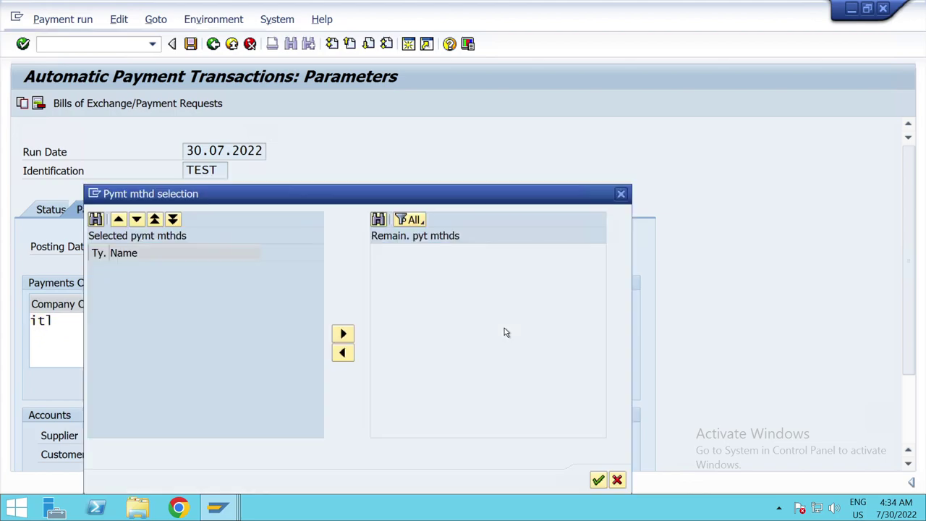
click(384, 287)
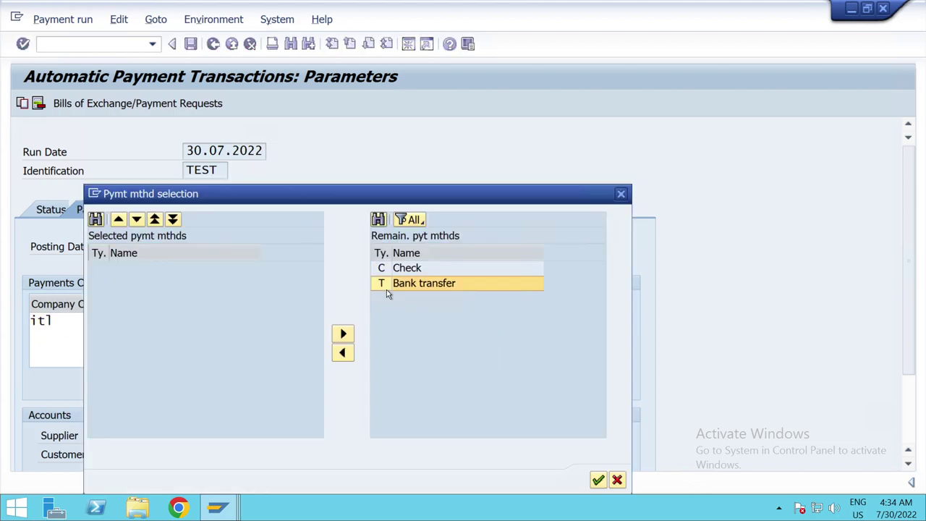
click(345, 353)
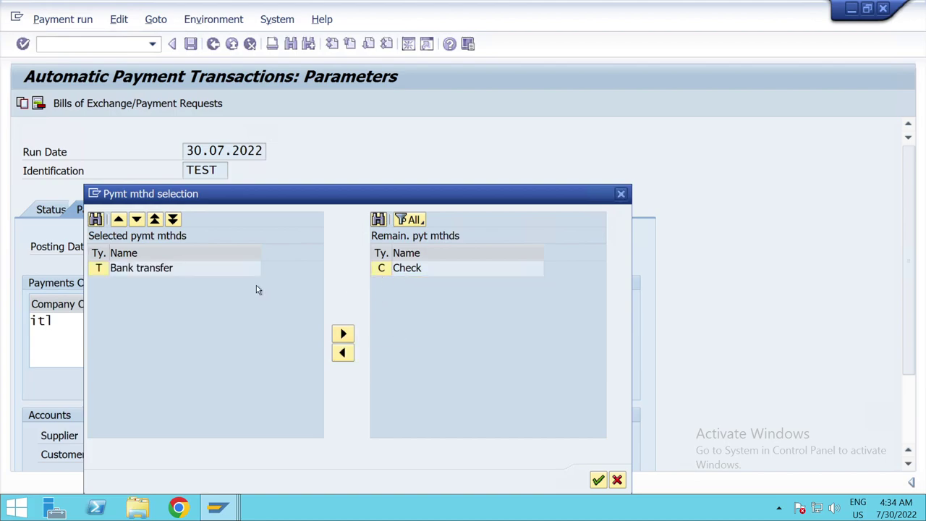
click(598, 481)
Set the next posting date for company code ITL in the payments control to 15.08.2022.
click(532, 323)
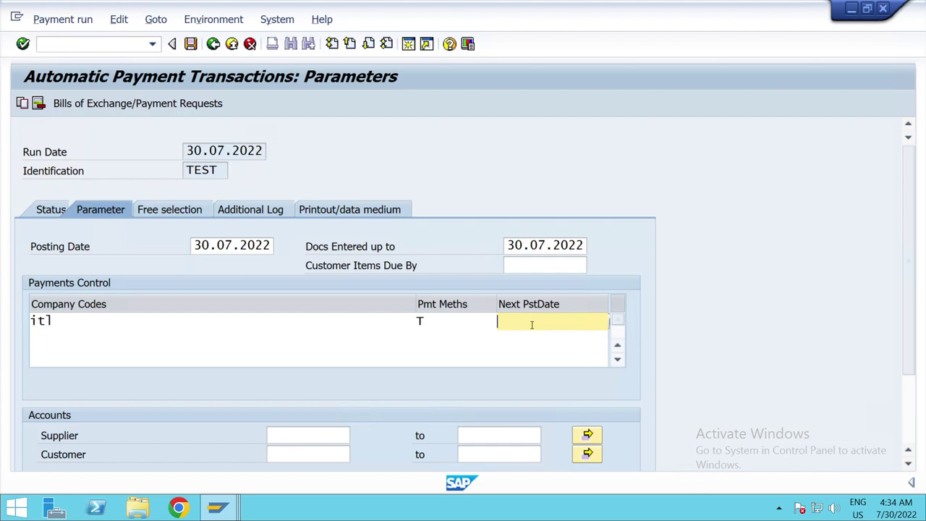
text(1508)
key(BackSpace)
key(BackSpace)
text(.08.2022)
Look up the suppliers of company code ITL and select HCL as the supplier account for the payment run.
click(334, 439)
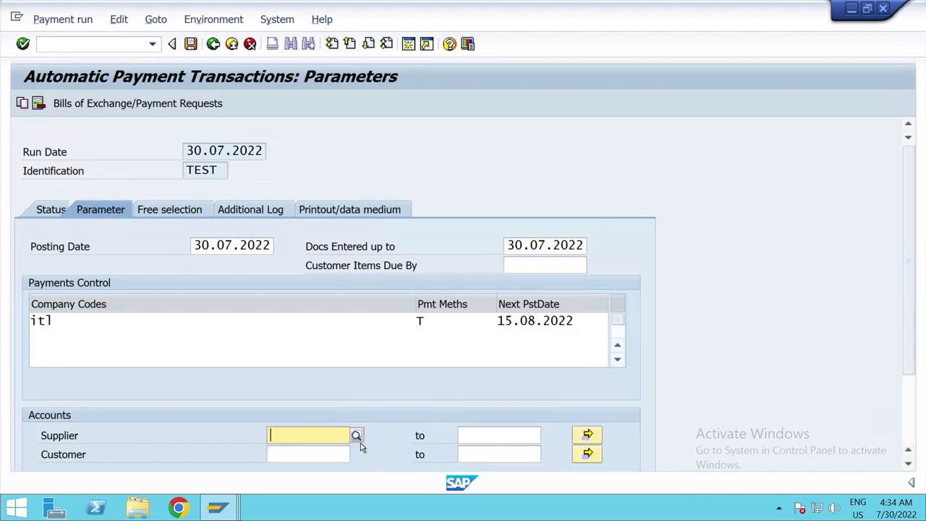
click(361, 443)
click(725, 481)
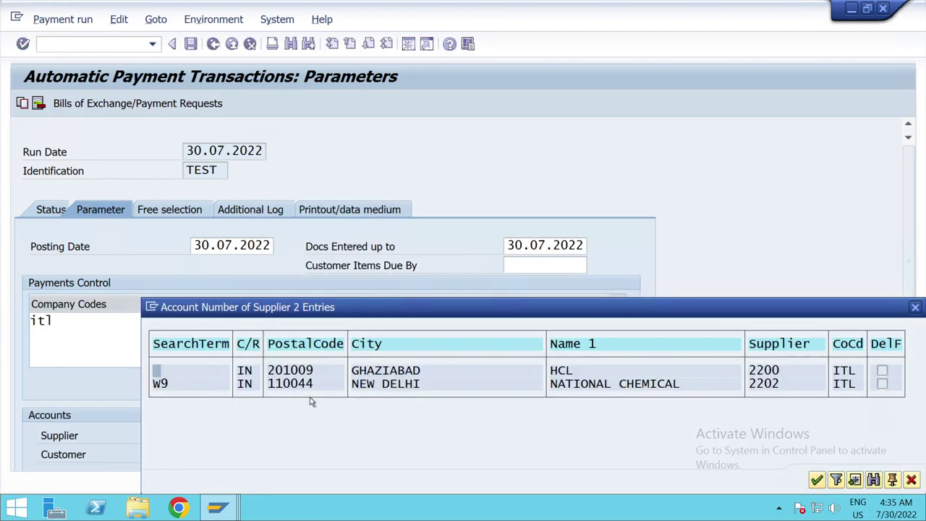
click(619, 384)
click(816, 480)
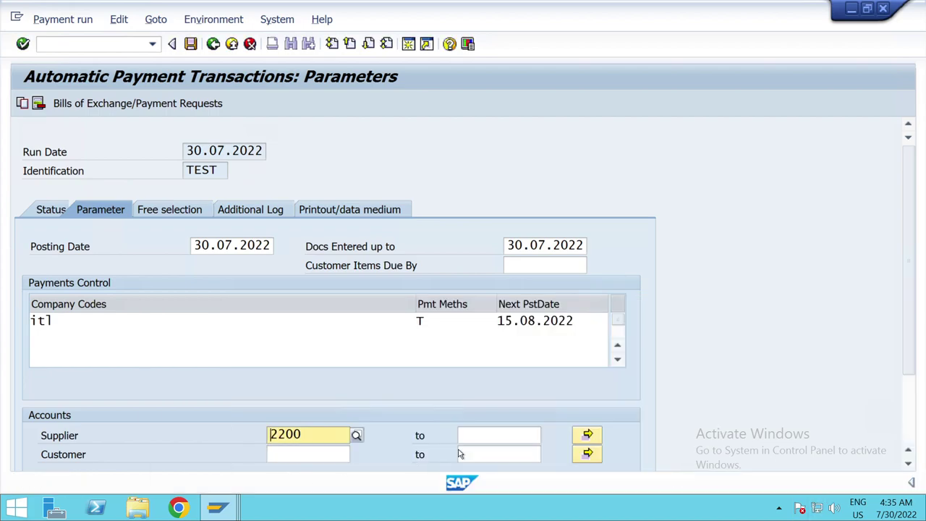
scroll(921, 393, down, 3)
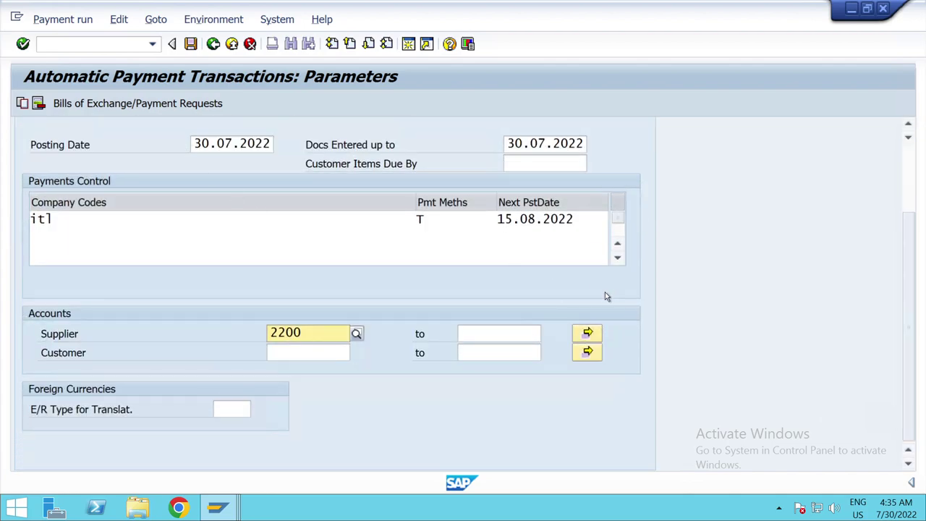
scroll(920, 369, up, 3)
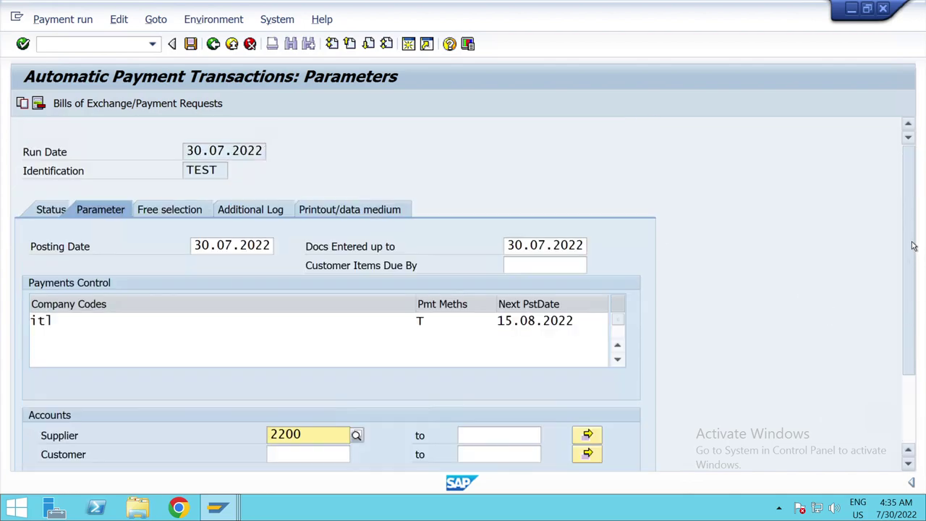
Activate Due Date Check, Payment Method Selection in All Cases and Line Items of the Payment Documents in the additional log.
click(285, 211)
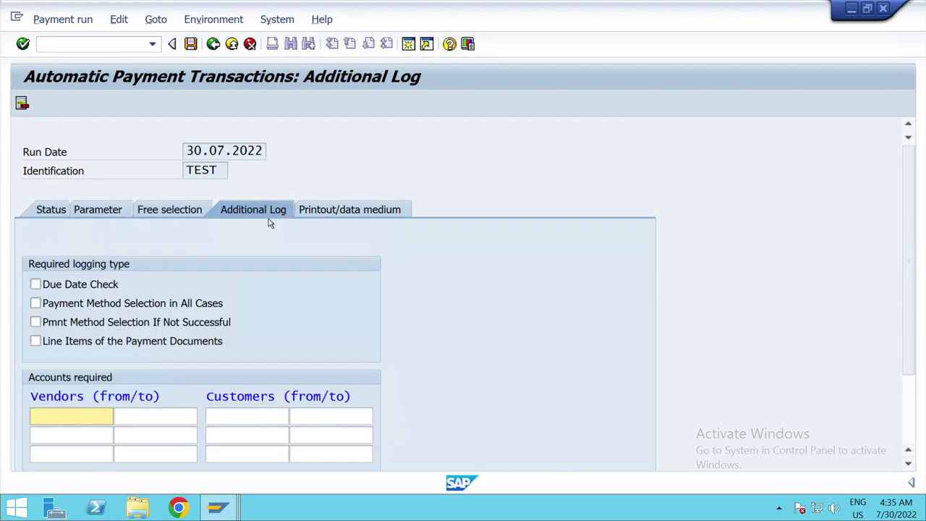
click(46, 288)
click(37, 304)
click(40, 342)
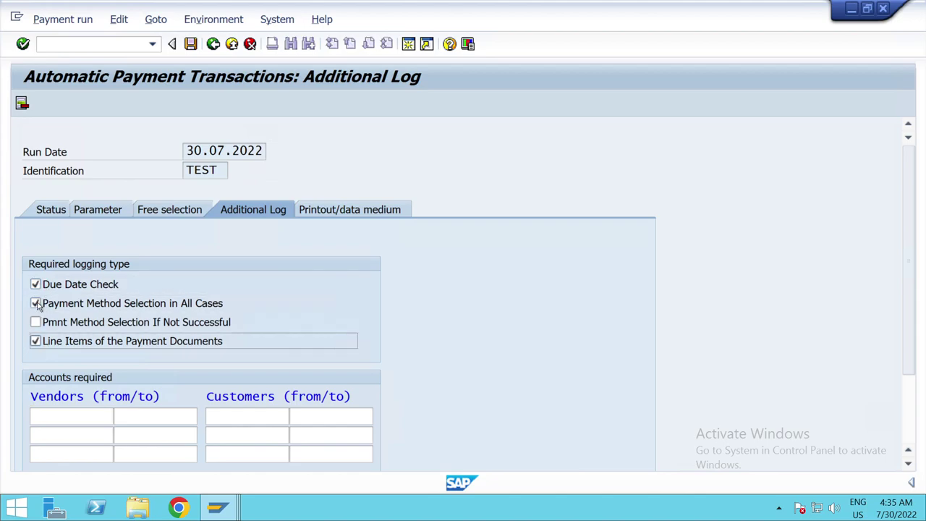
Enter HCL's vendor number as both start and end of the first required vendor range, and save the run parameters.
drag(909, 351, 909, 400)
click(94, 346)
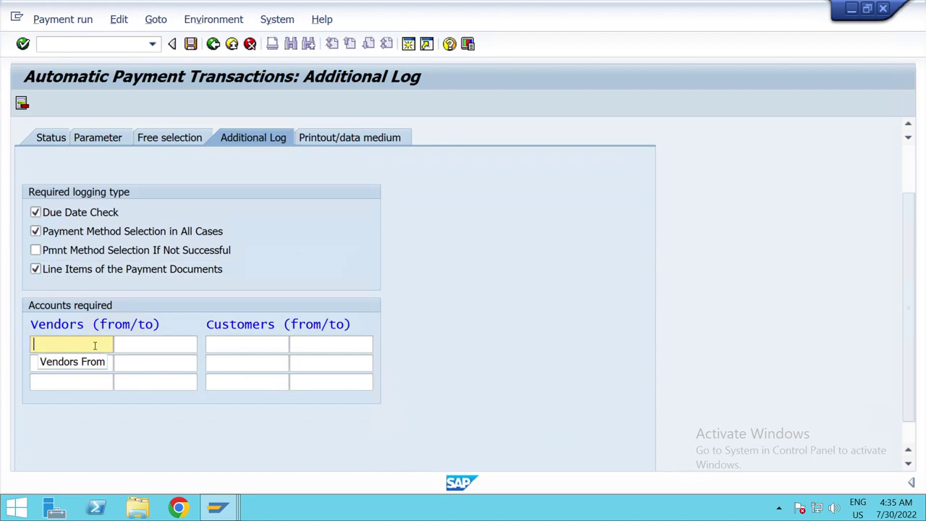
text(2200)
click(137, 345)
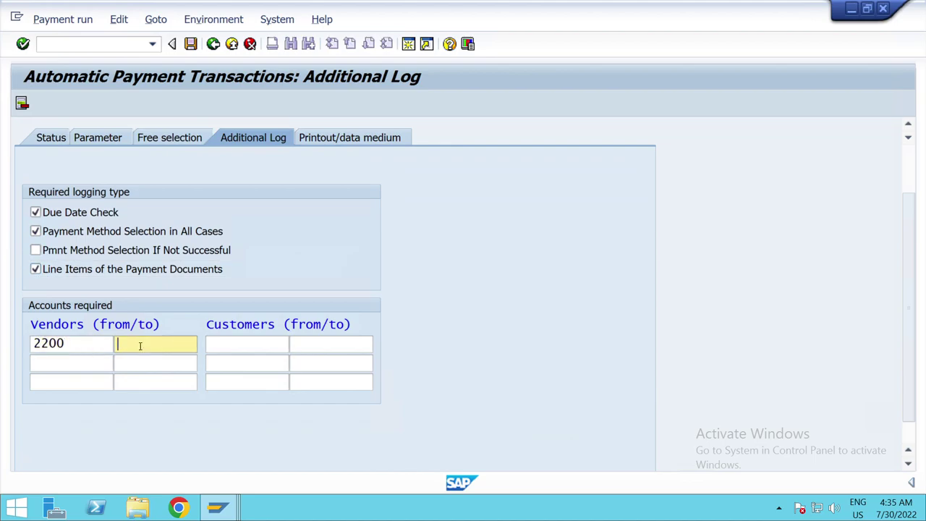
text(200)
key(BackSpace)
key(BackSpace)
key(BackSpace)
text(2200)
key(BackSpace)
key(BackSpace)
key(BackSpace)
text(300)
key(BackSpace)
key(BackSpace)
key(BackSpace)
key(Down)
key(Return)
key(Return)
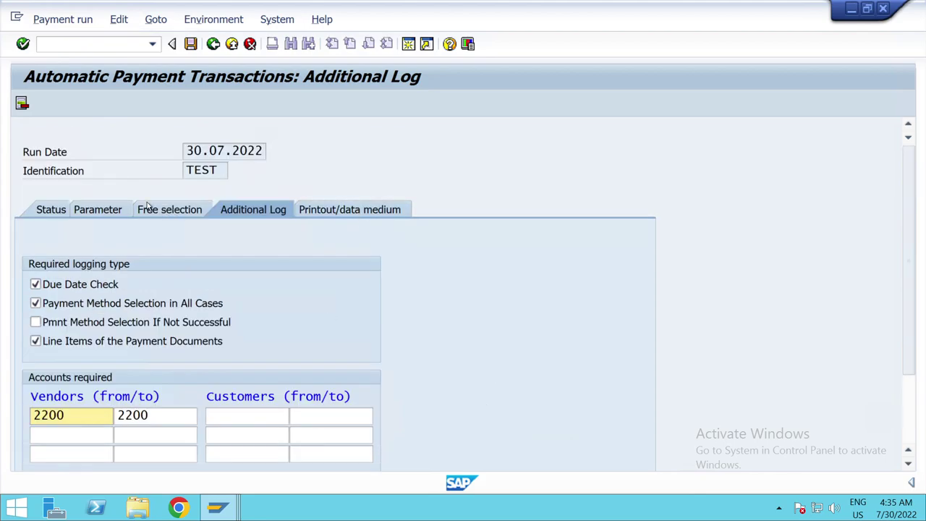
click(60, 217)
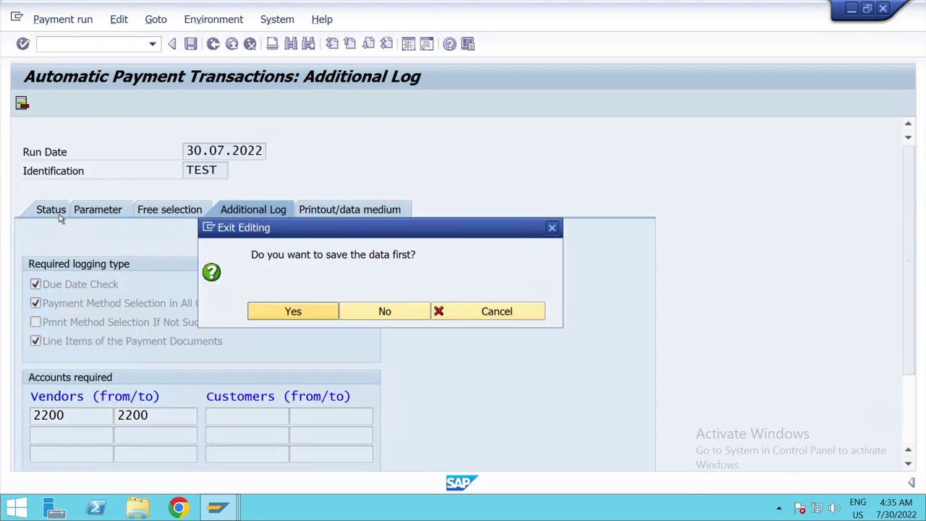
click(293, 313)
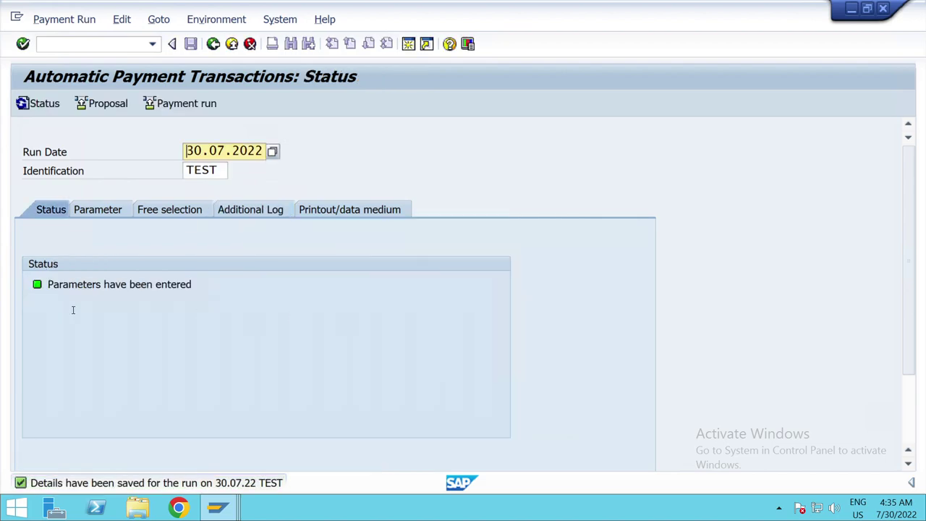
Schedule the payment proposal to start immediately and refresh the run status.
click(107, 108)
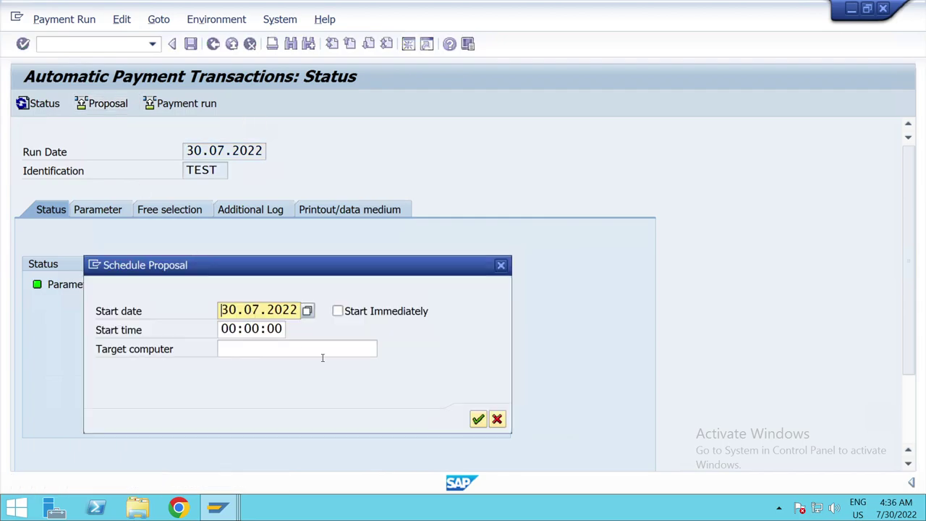
click(338, 312)
click(478, 419)
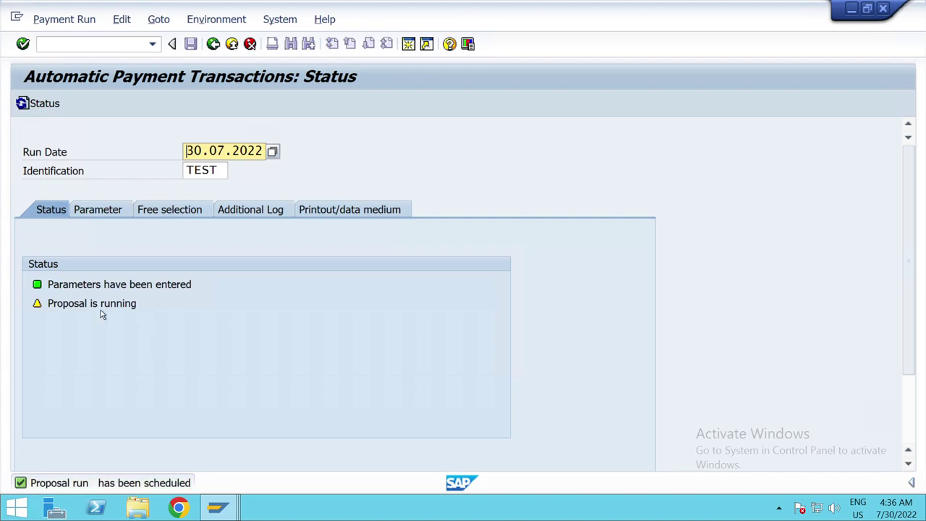
key(Return)
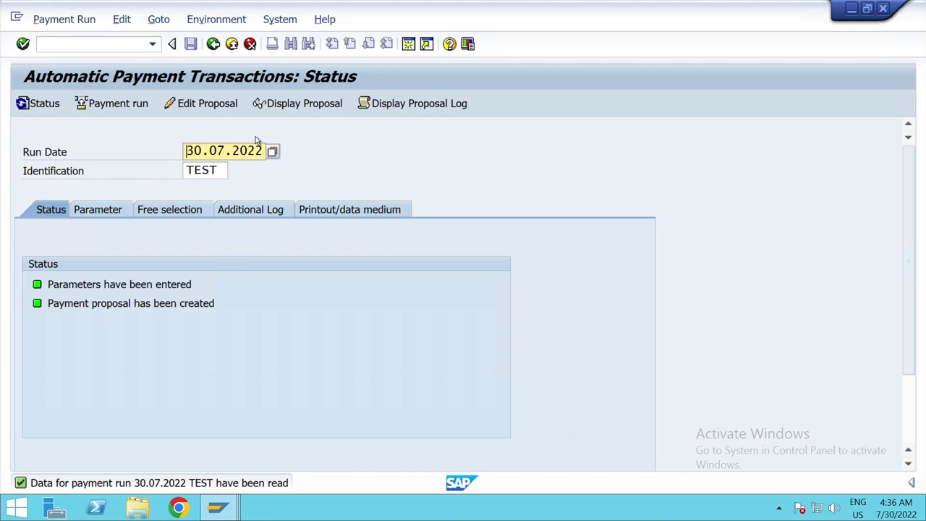
Display the payment proposal, and reopen it for editing for all accounting clerks at supplier HCL's open items.
click(290, 107)
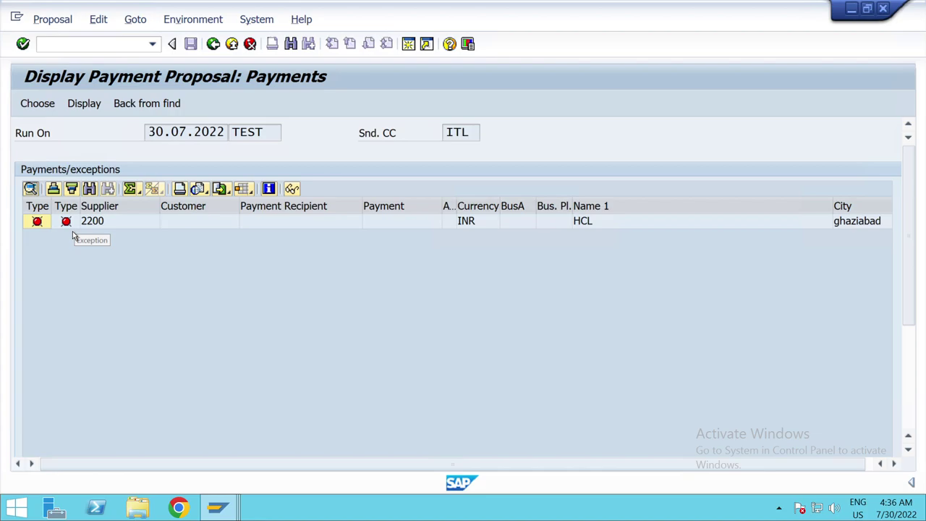
click(214, 45)
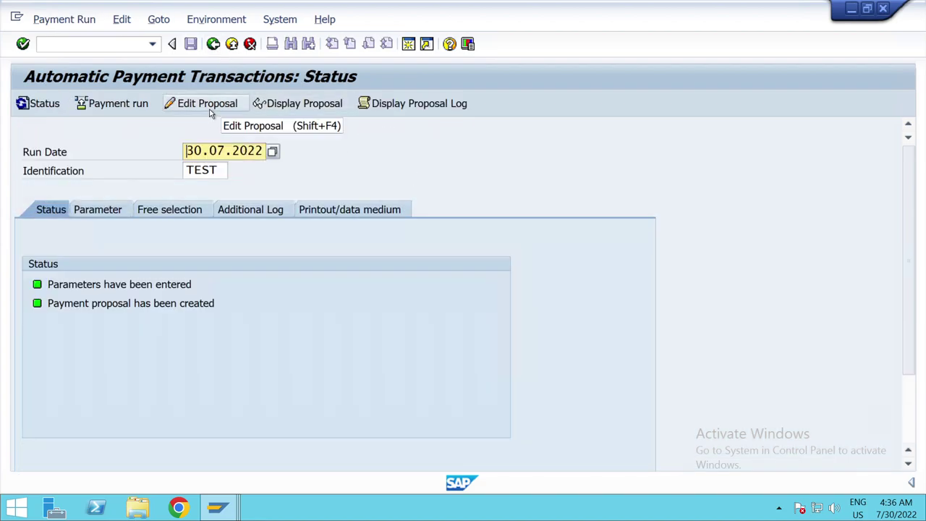
click(208, 103)
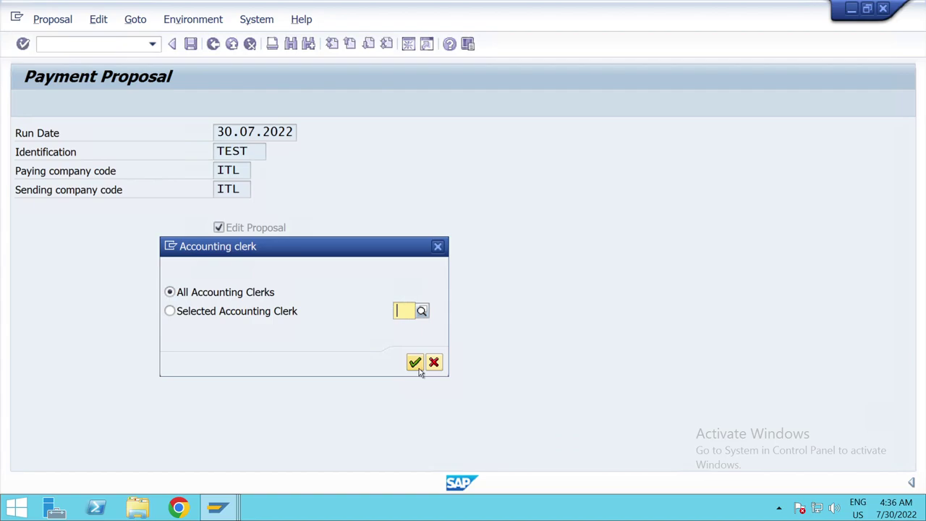
click(415, 363)
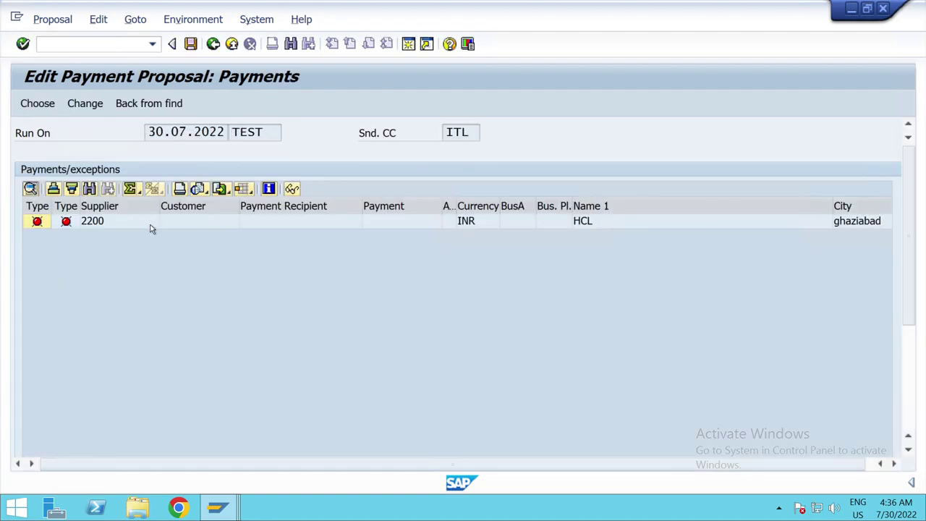
double_click(151, 225)
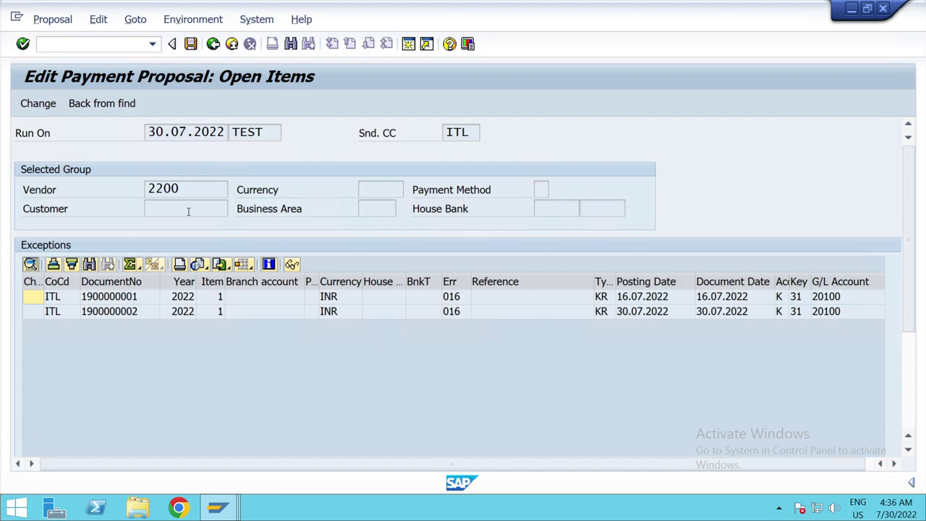
Check the note on the open item posted 16.07.2022 and start reallocating it with payment method T.
double_click(146, 304)
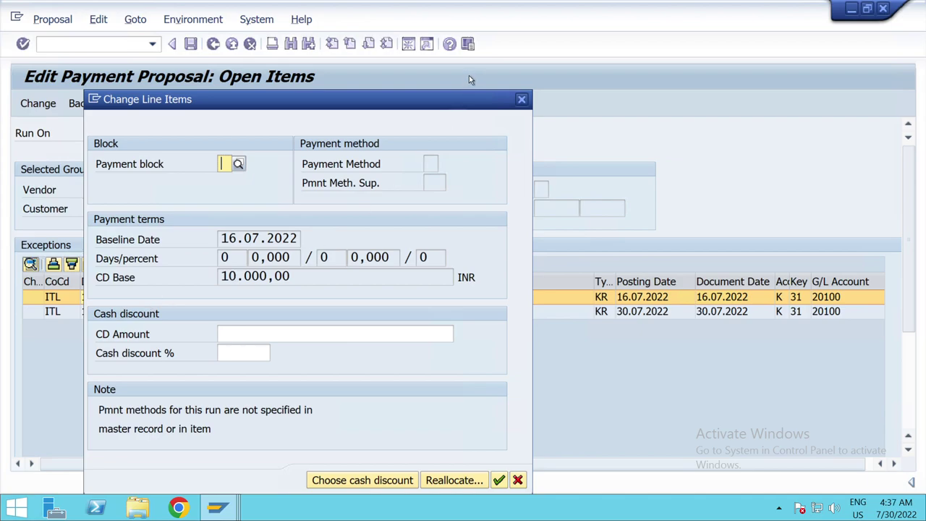
click(521, 99)
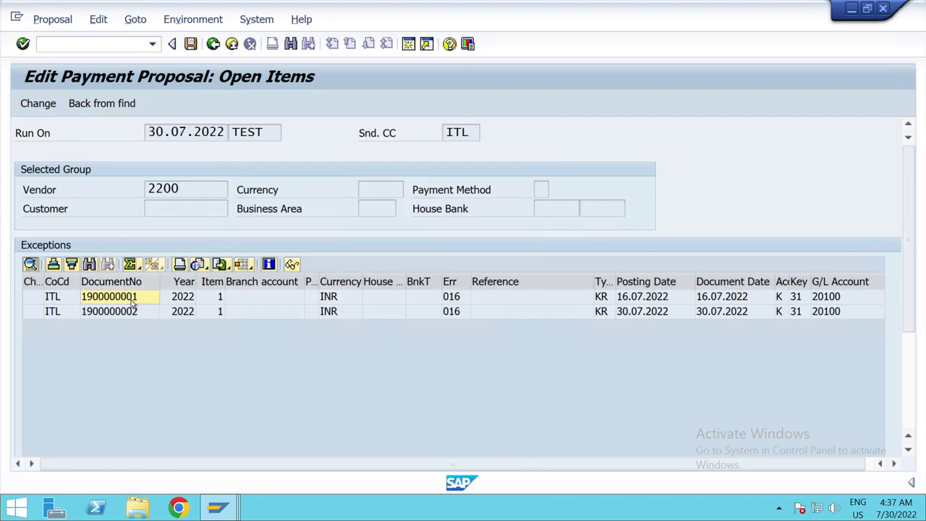
double_click(131, 299)
click(453, 482)
text(T)
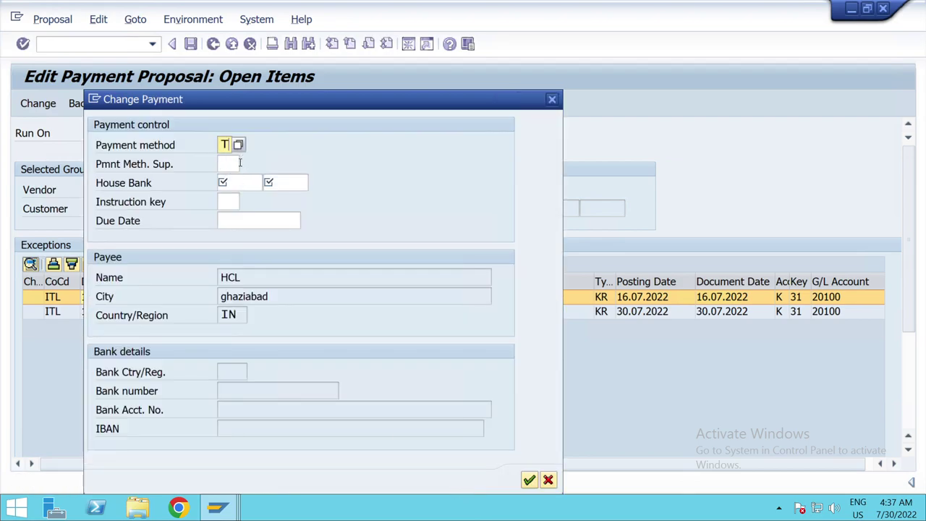
Set the house bank and its account ID to AXIS1 for the reallocated item and confirm the payment change.
click(242, 183)
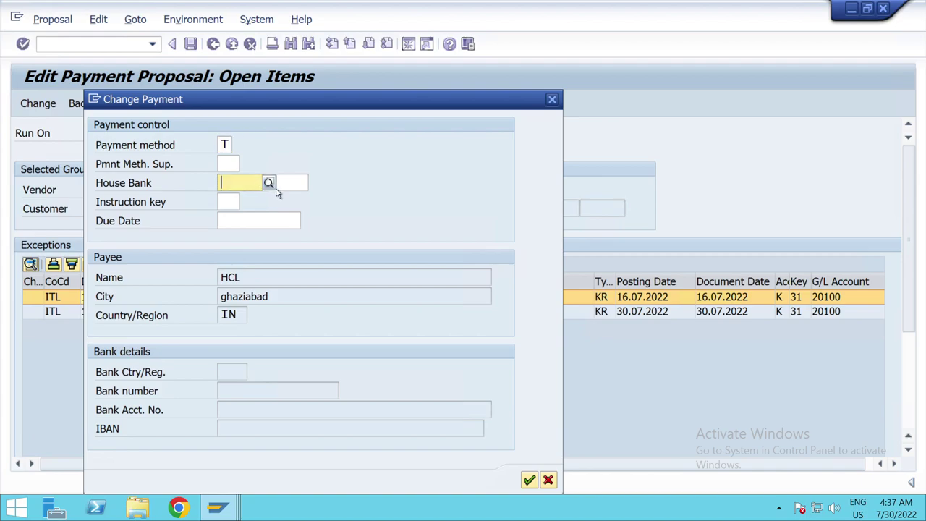
key(F4)
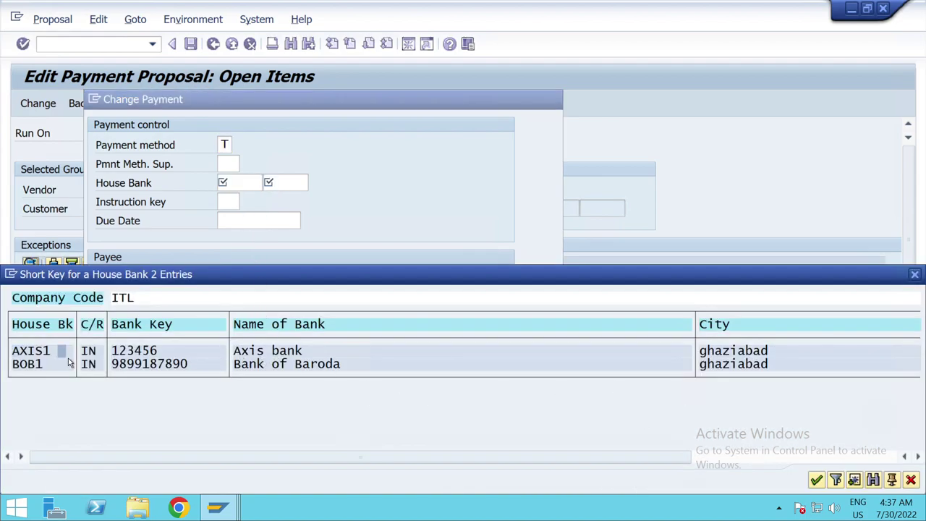
click(816, 481)
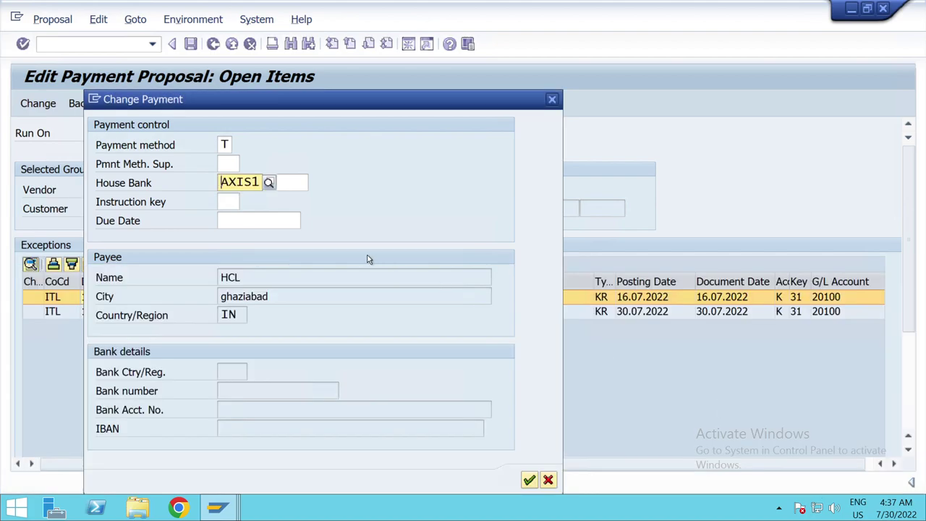
click(301, 190)
click(322, 190)
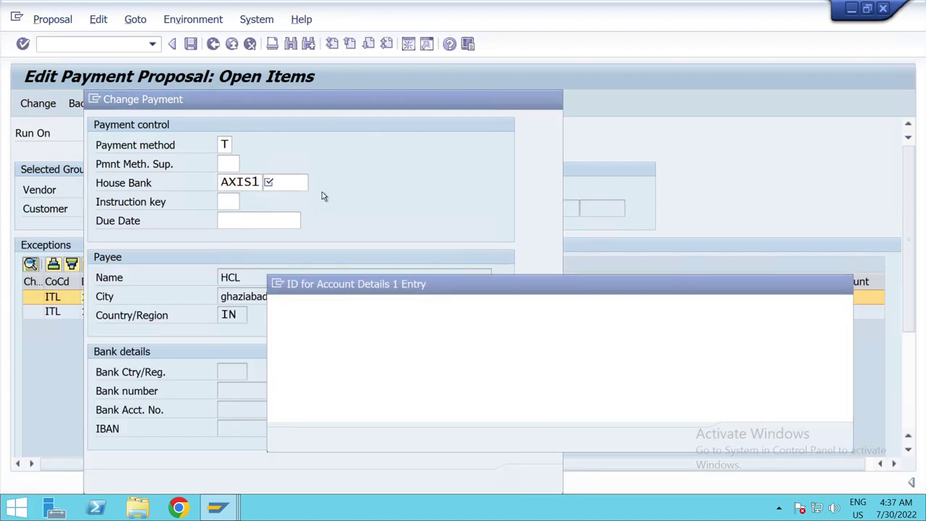
click(744, 438)
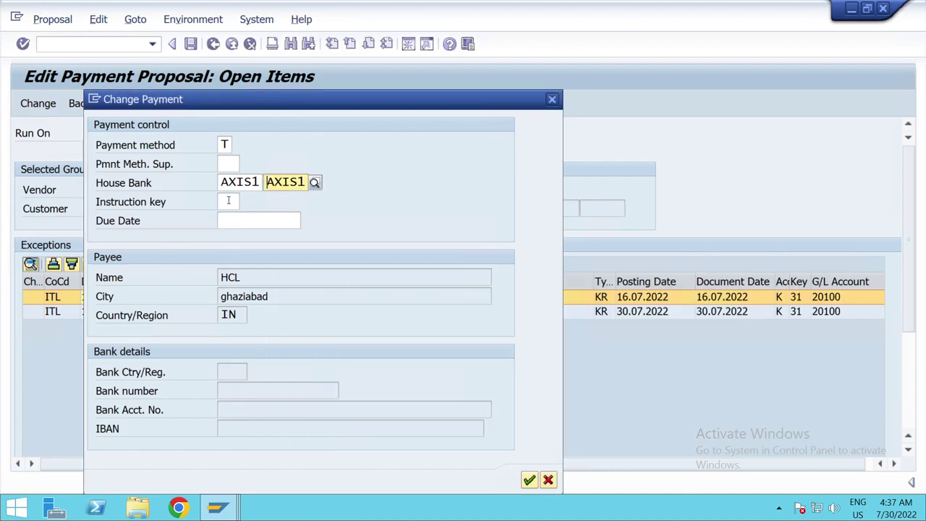
key(Return)
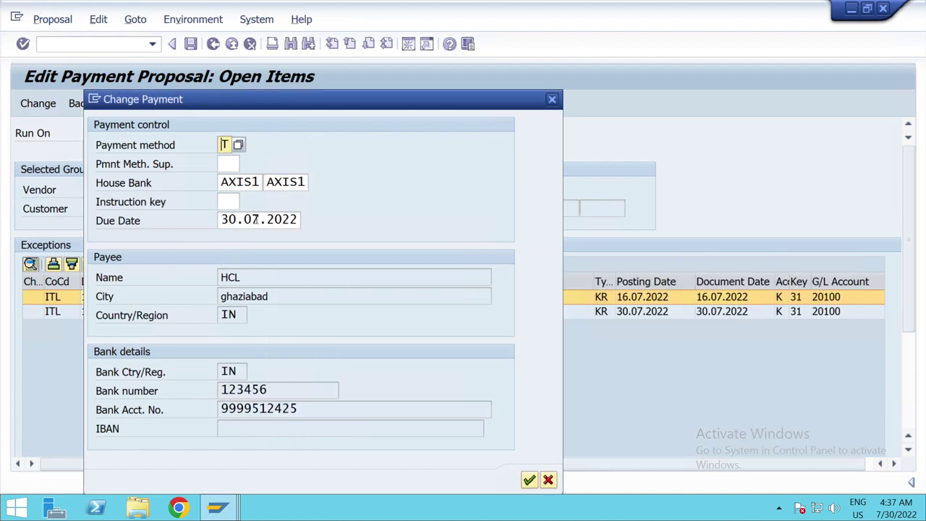
click(535, 483)
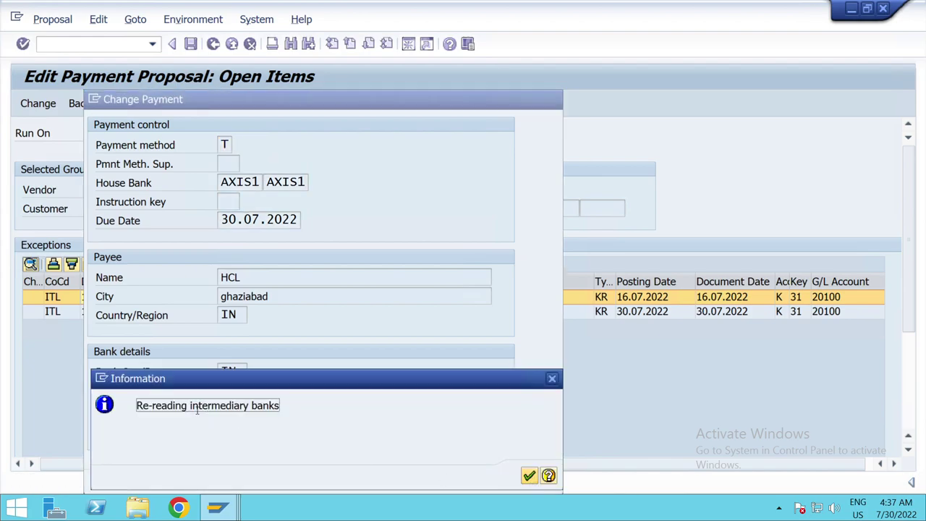
click(529, 476)
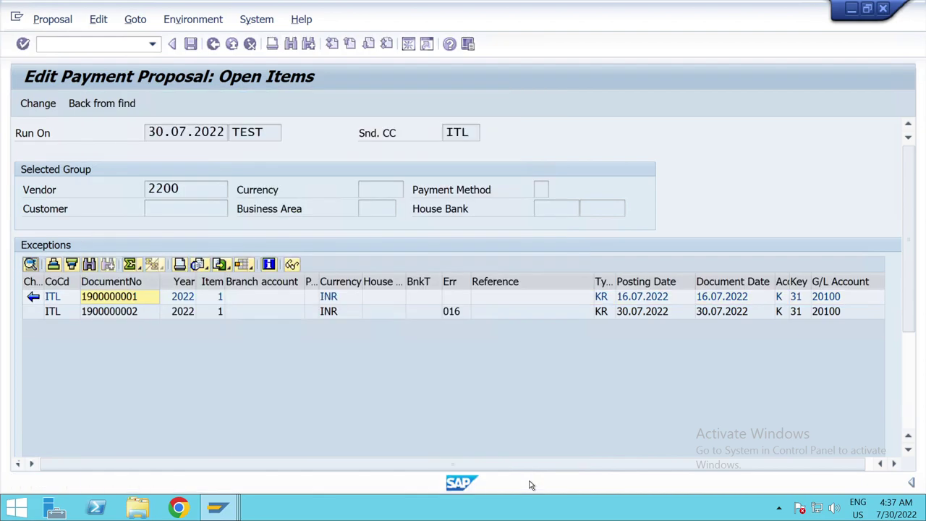
Reallocate the open item posted 30.07.2022 to the existing payment with method T and house bank AXIS1.
double_click(85, 317)
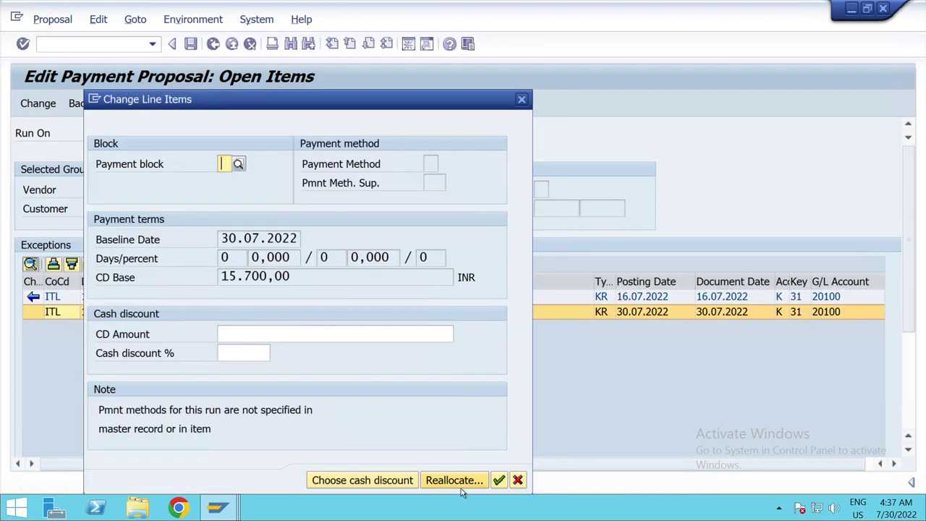
click(461, 488)
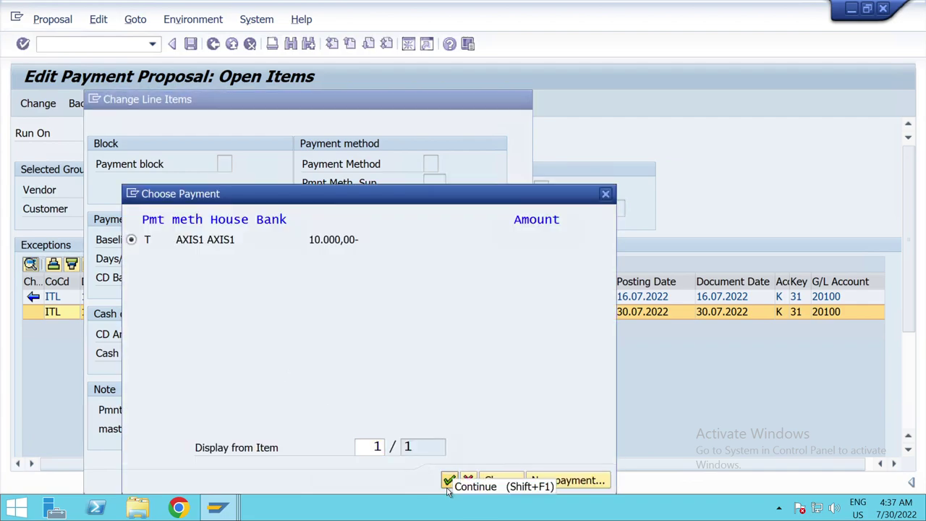
click(456, 487)
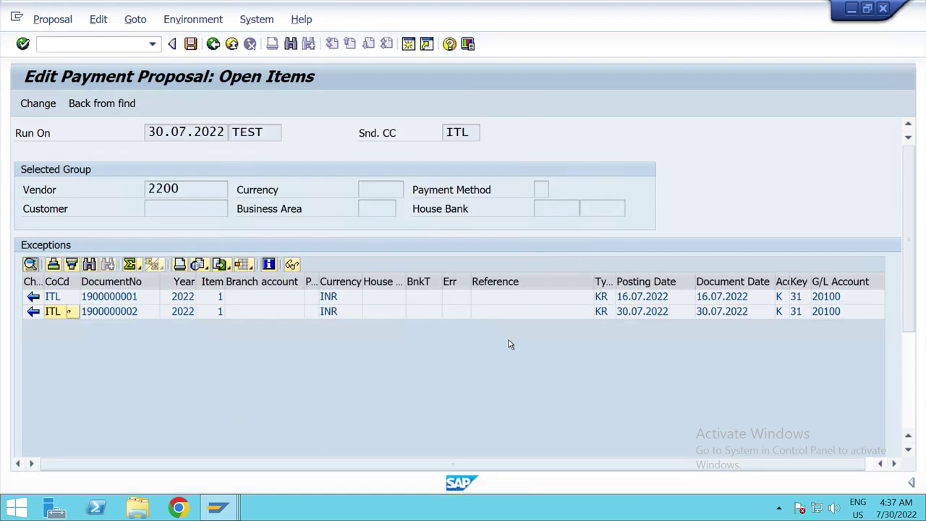
Open the open item posted 30.07.2022, look through its payment block options, and close it without changes.
double_click(153, 311)
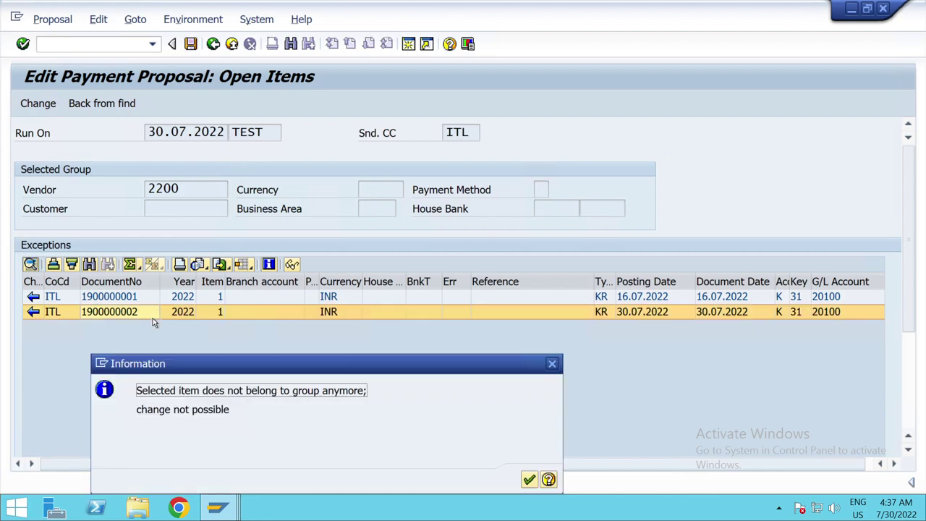
click(530, 480)
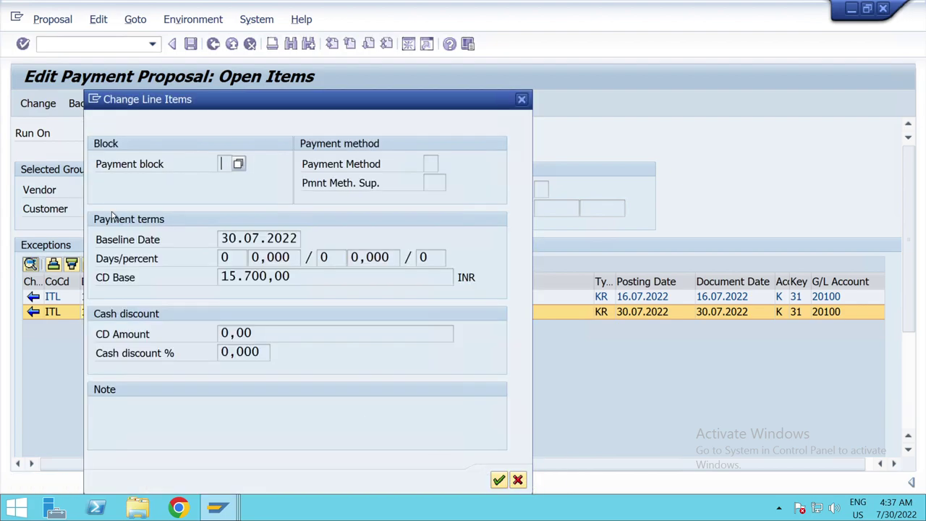
click(243, 172)
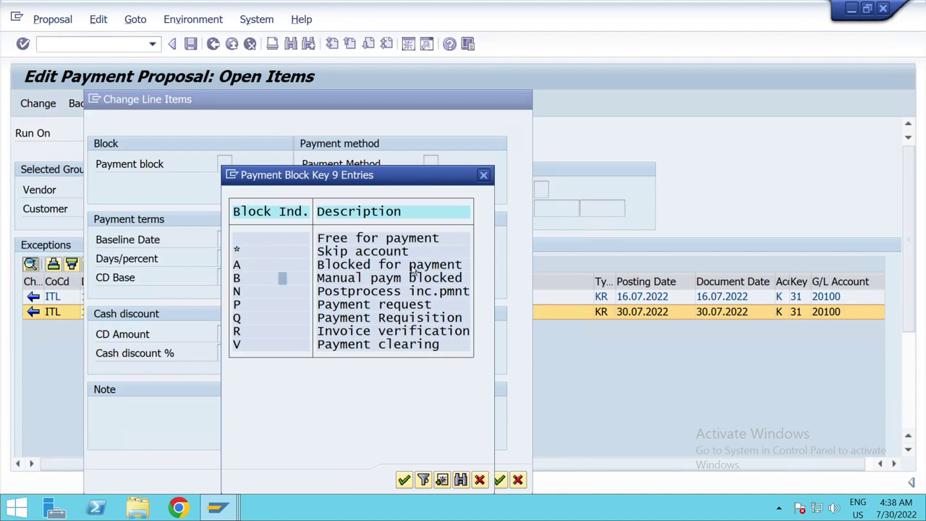
click(489, 179)
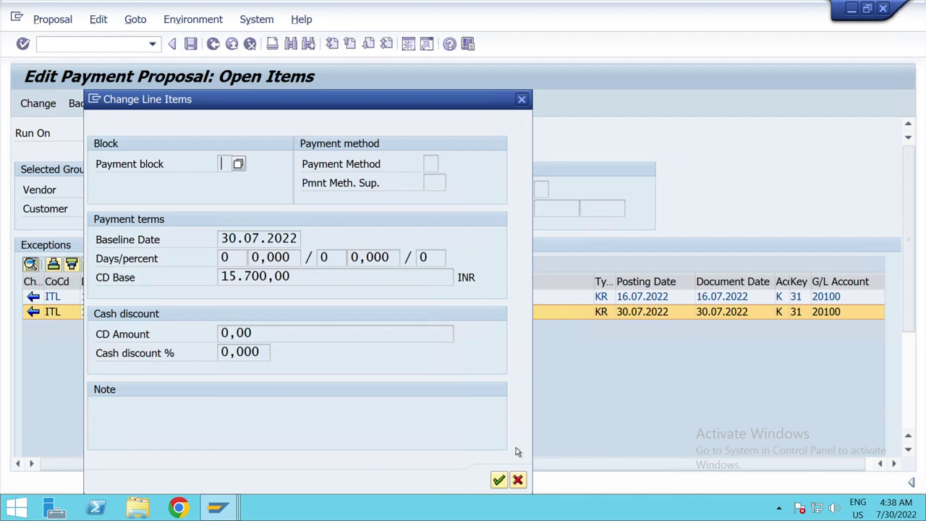
click(517, 481)
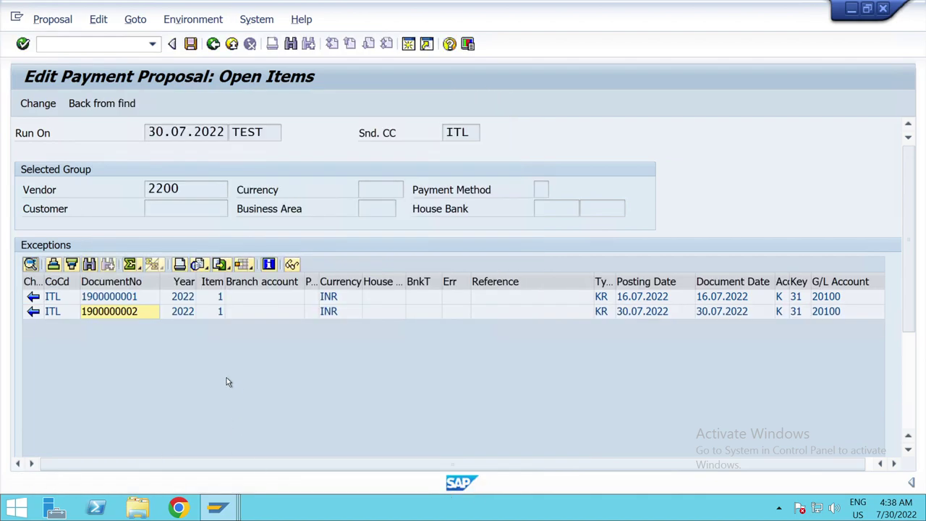
Save the edited payment proposal with both of HCL's reallocated items.
drag(910, 319, 915, 440)
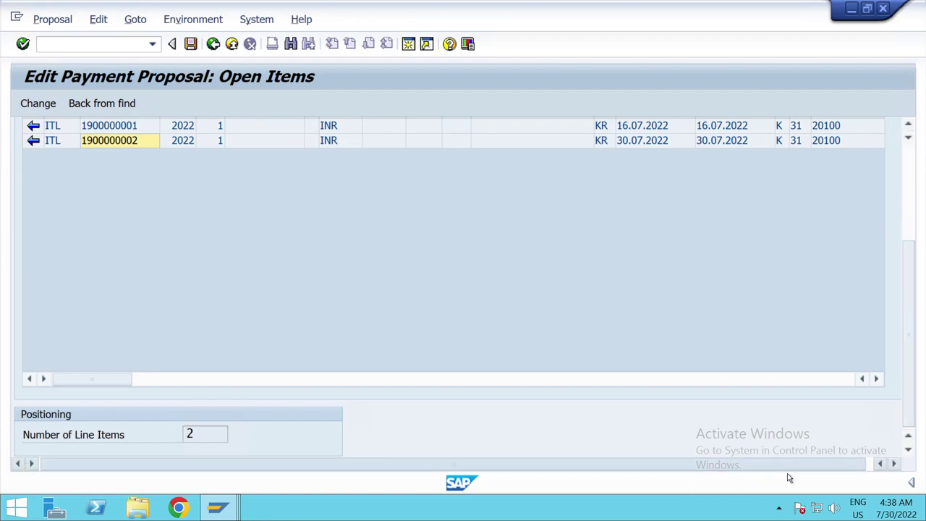
drag(786, 469, 793, 469)
drag(610, 473, 454, 474)
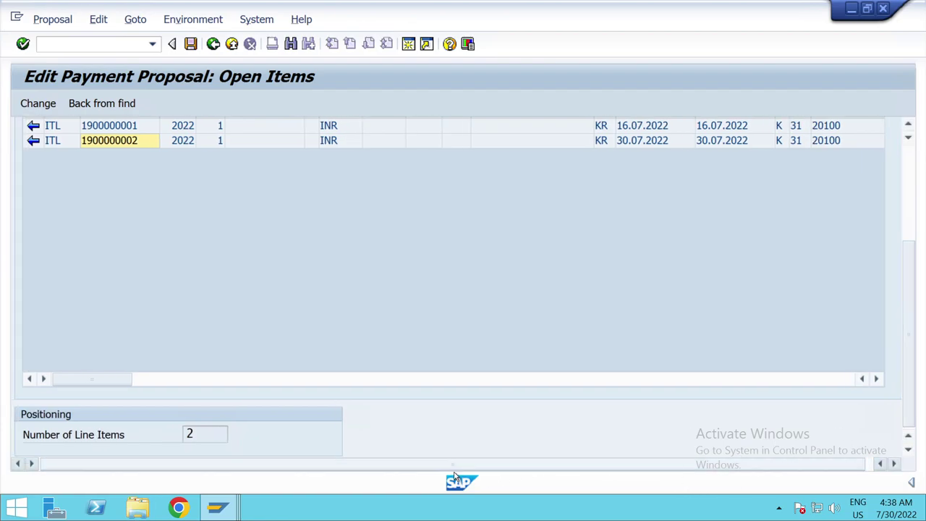
drag(918, 313, 918, 214)
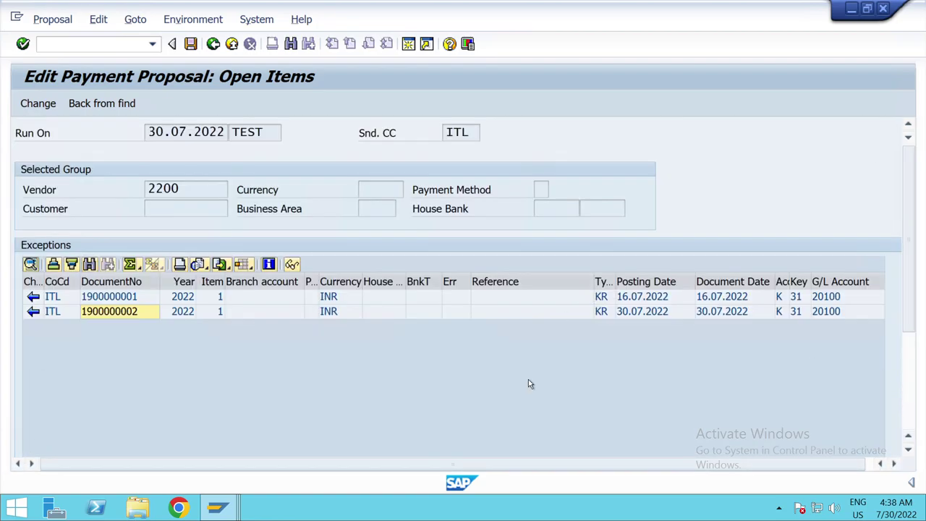
click(190, 44)
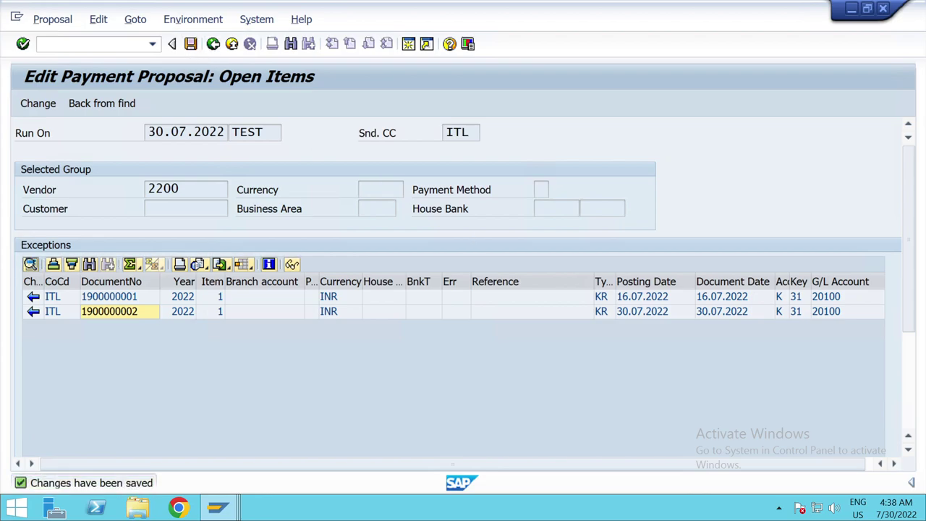
Return to the proposal's list of payments and exceptions and check the payment volumes.
drag(914, 312, 917, 448)
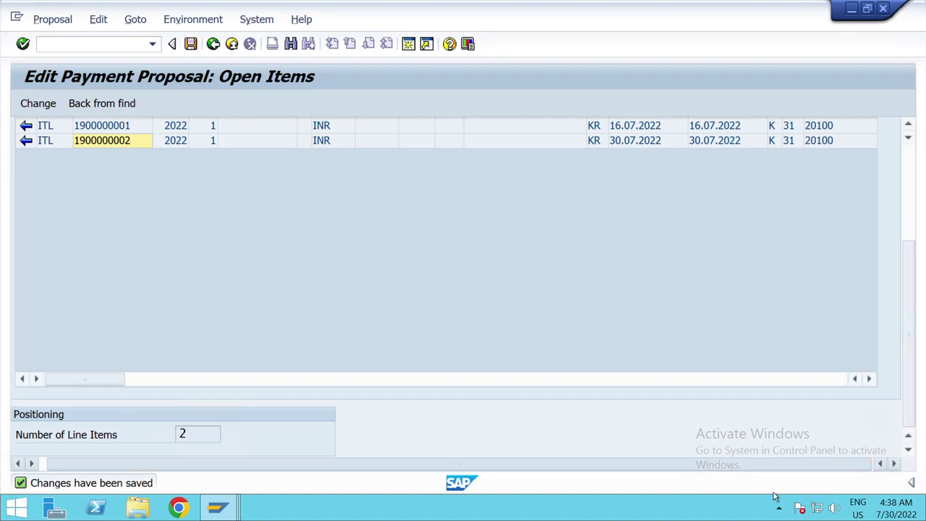
click(221, 51)
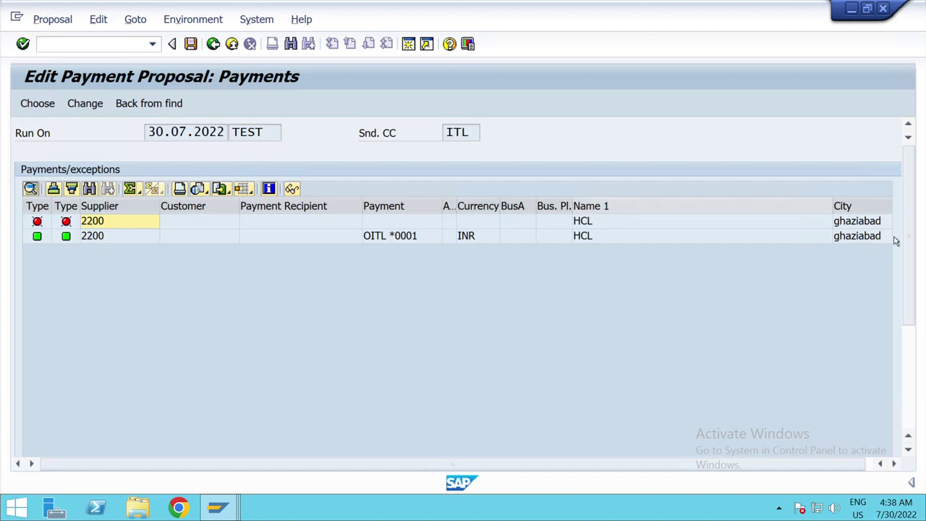
scroll(916, 297, down, 2)
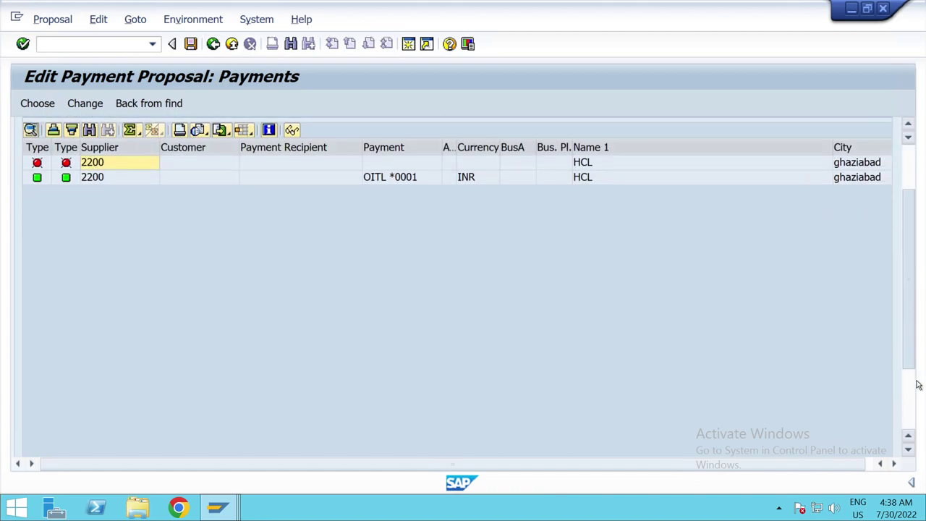
scroll(916, 301, down, 5)
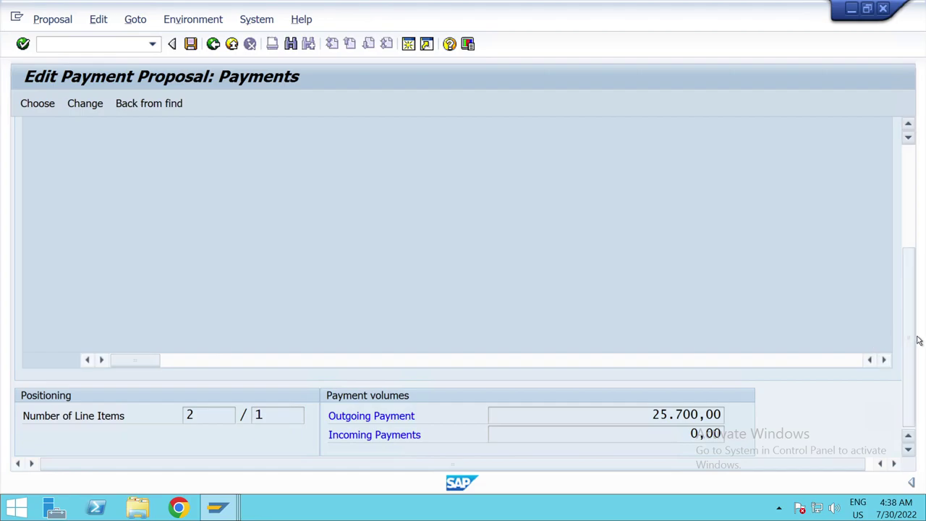
scroll(916, 338, up, 5)
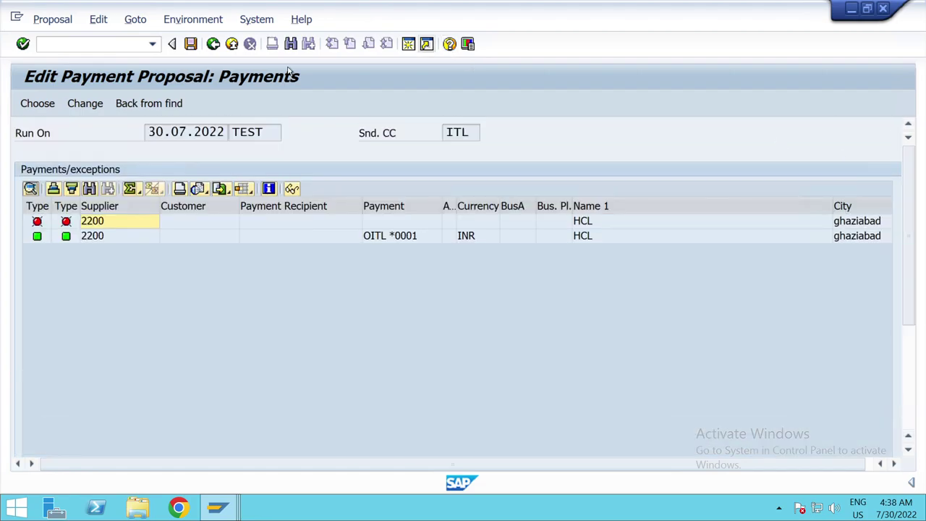
Leave the proposal, schedule the payment run for 30.07.2022 to start immediately, and refresh its status.
click(214, 46)
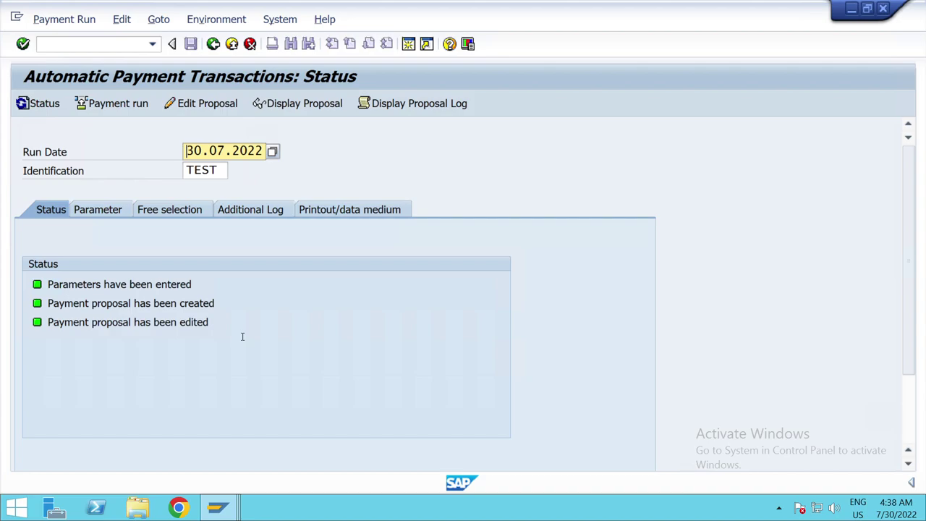
click(121, 110)
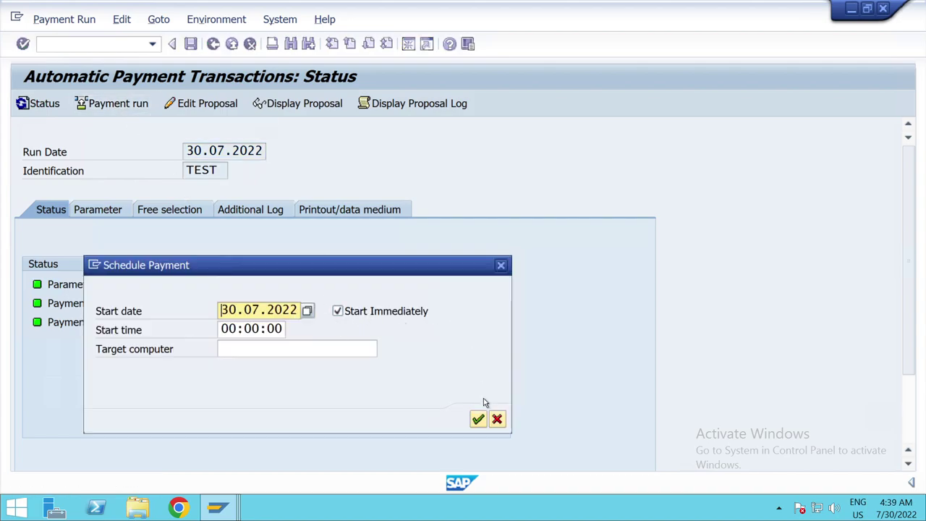
click(478, 419)
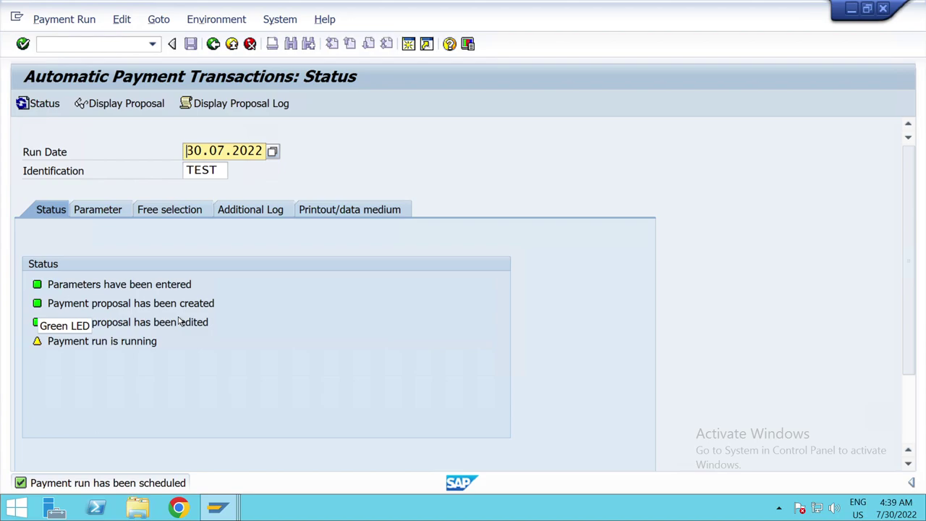
key(Return)
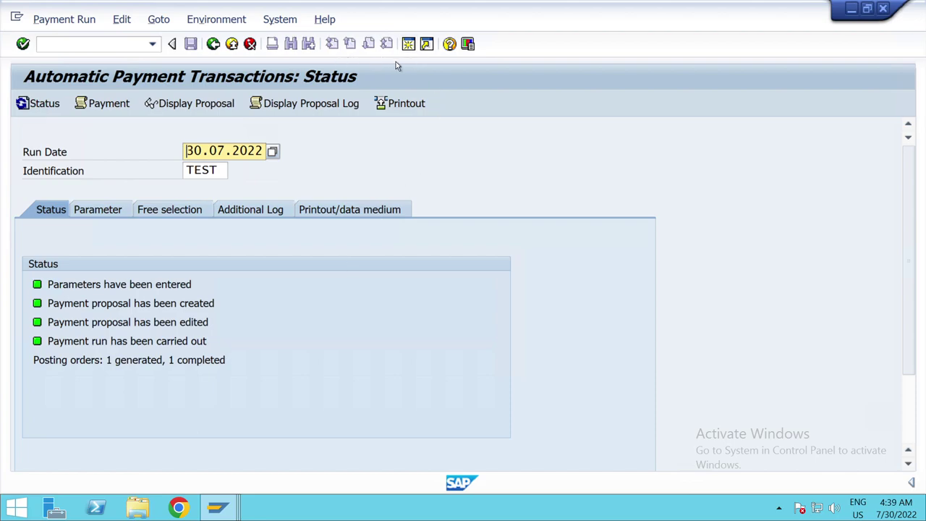
Open a new session and start the vendor line item display with transaction FBL1N.
click(408, 44)
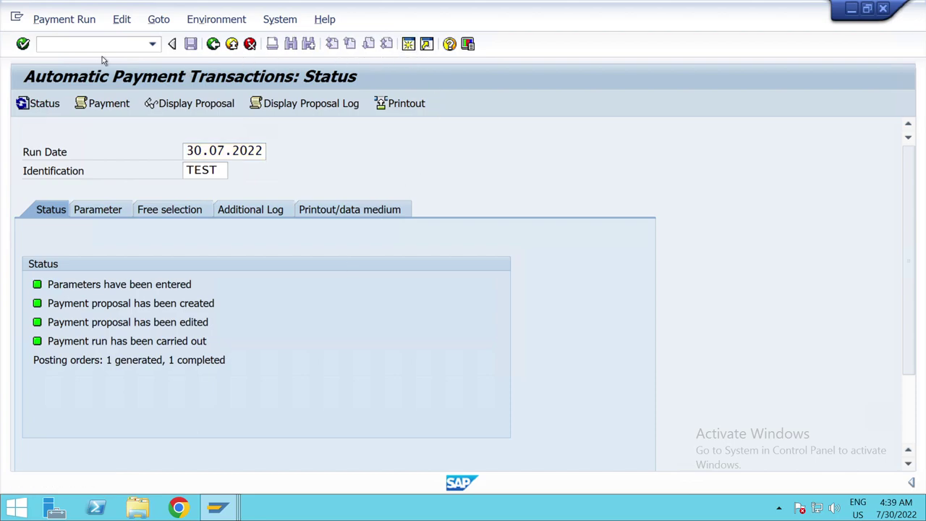
text(FB)
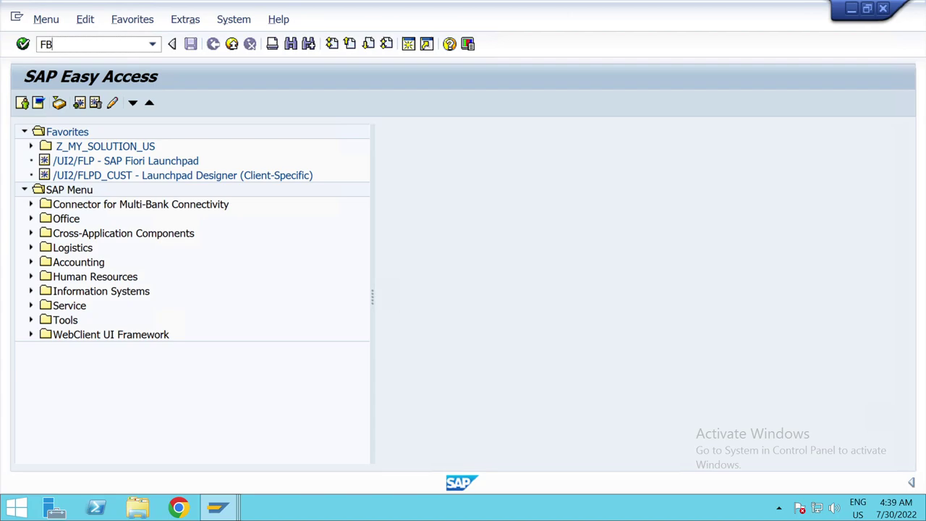
text(L1N)
key(Return)
Display all line items for vendor HCL in company code ITL and examine their clearing documents and balance.
scroll(157, 377, down, 3)
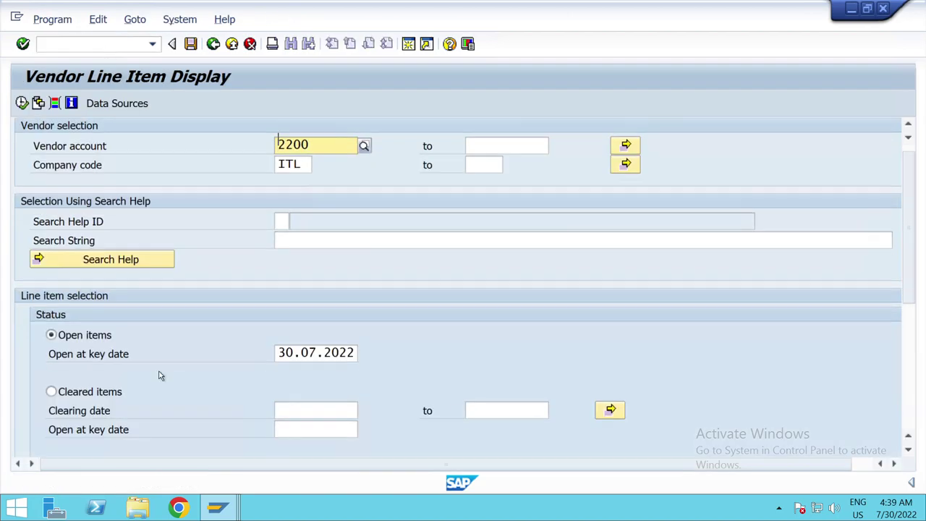
scroll(94, 403, down, 1)
click(52, 425)
click(22, 103)
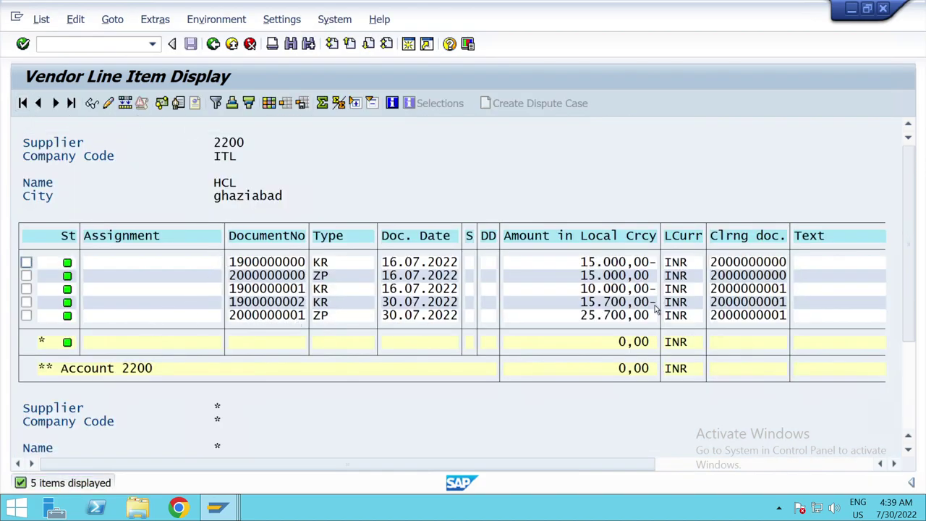
drag(916, 327, 915, 384)
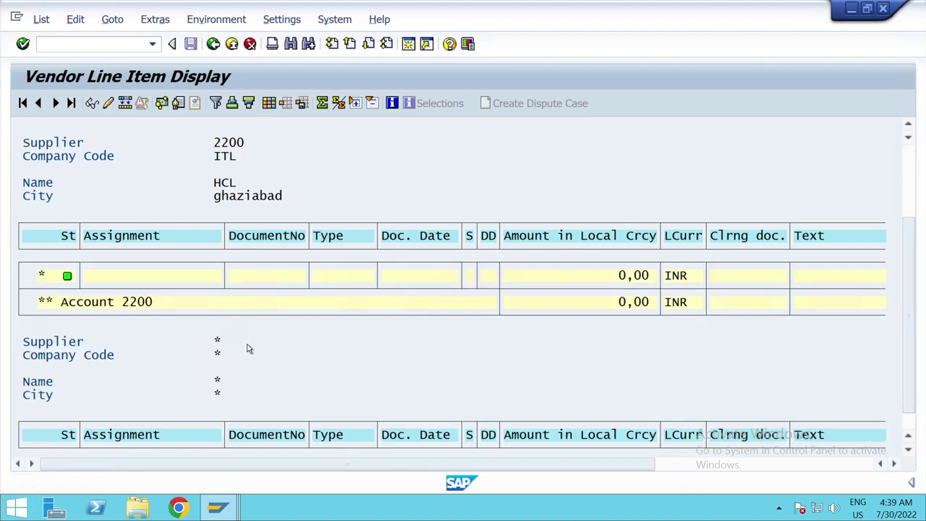
drag(916, 338, 918, 232)
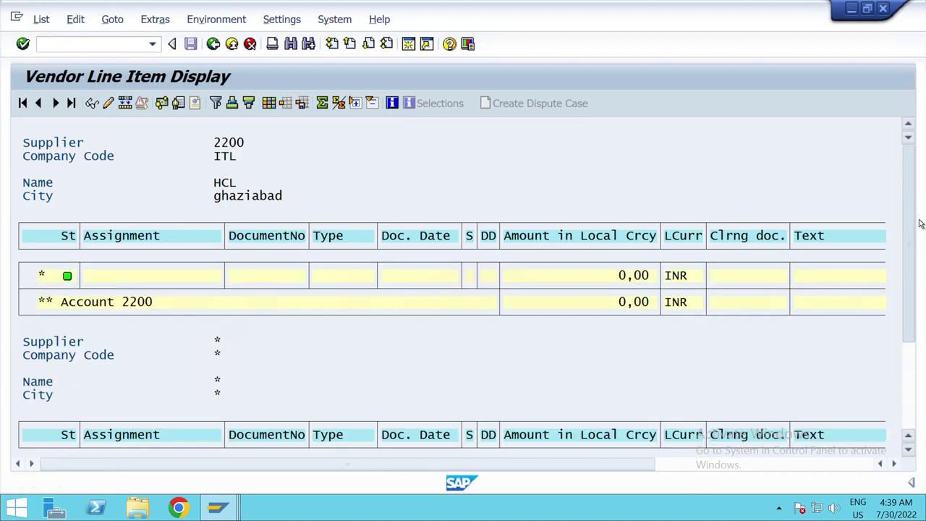